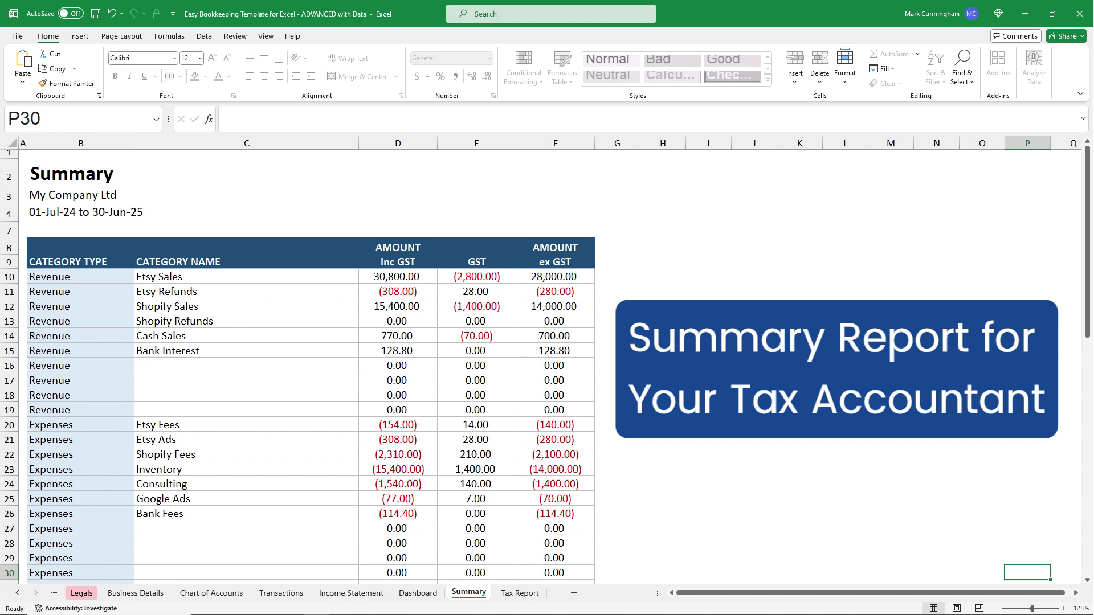
Leave the Summary report and move on to the Tax Report sheet
key("ctrl+Page_Down")
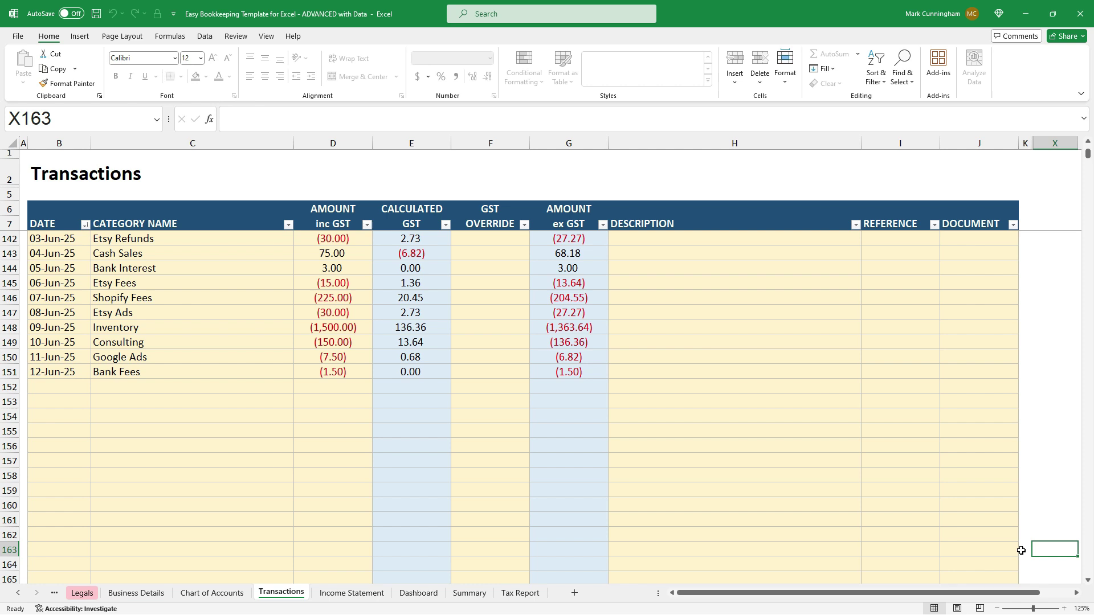
Enter an undated amount of 50.00 below the last transaction
left_click(341, 385)
type("50")
key("Return")
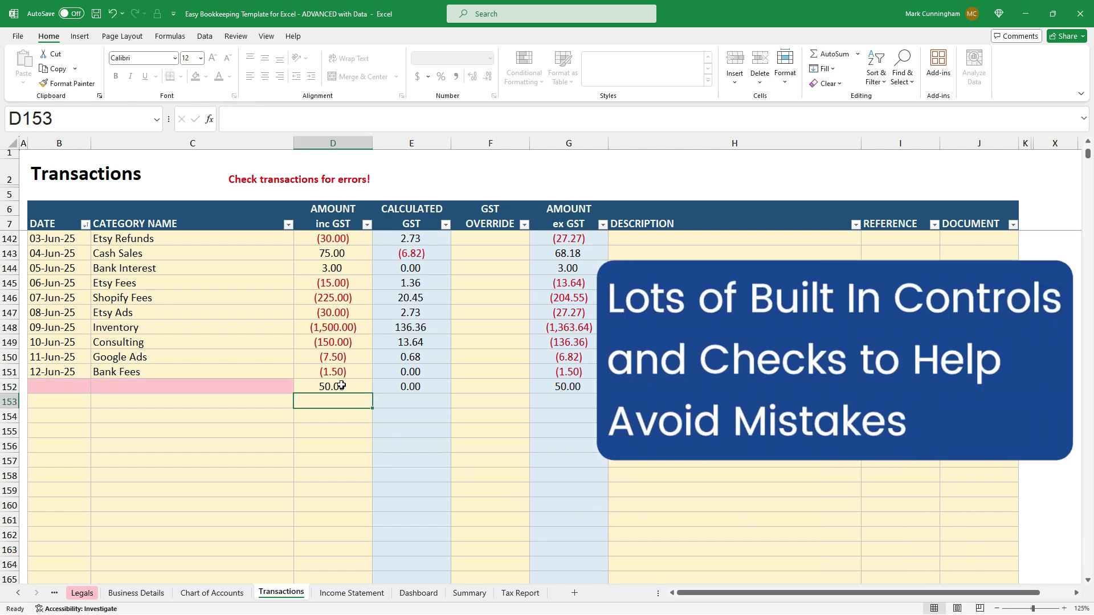
Try entering the out-of-range date 12-7-23, then cancel the Invalid Date alert
left_click(69, 416)
type("12-7-23")
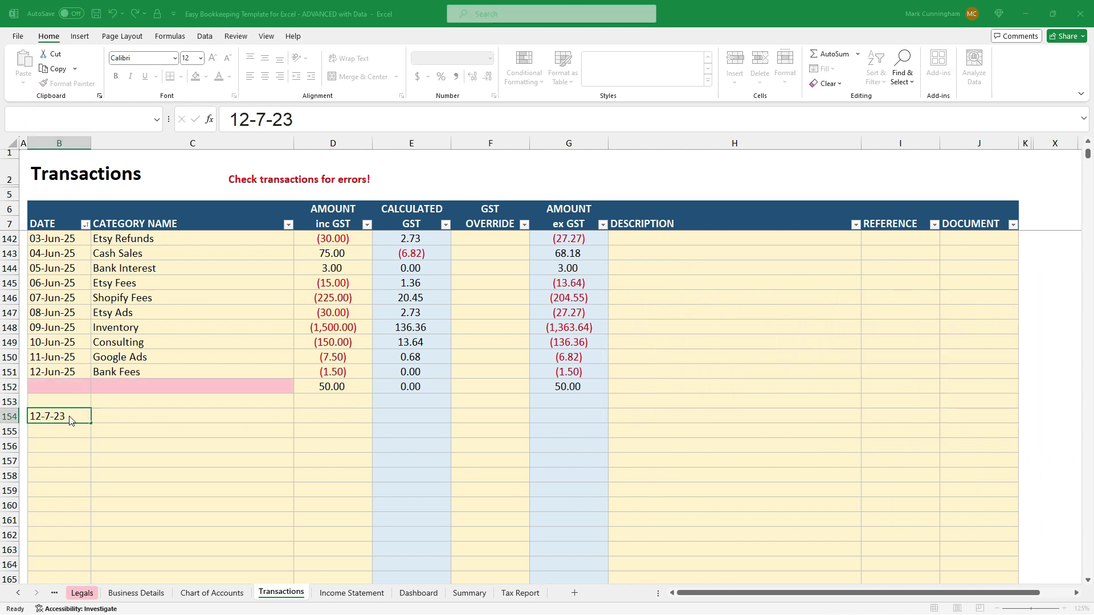
key("Return")
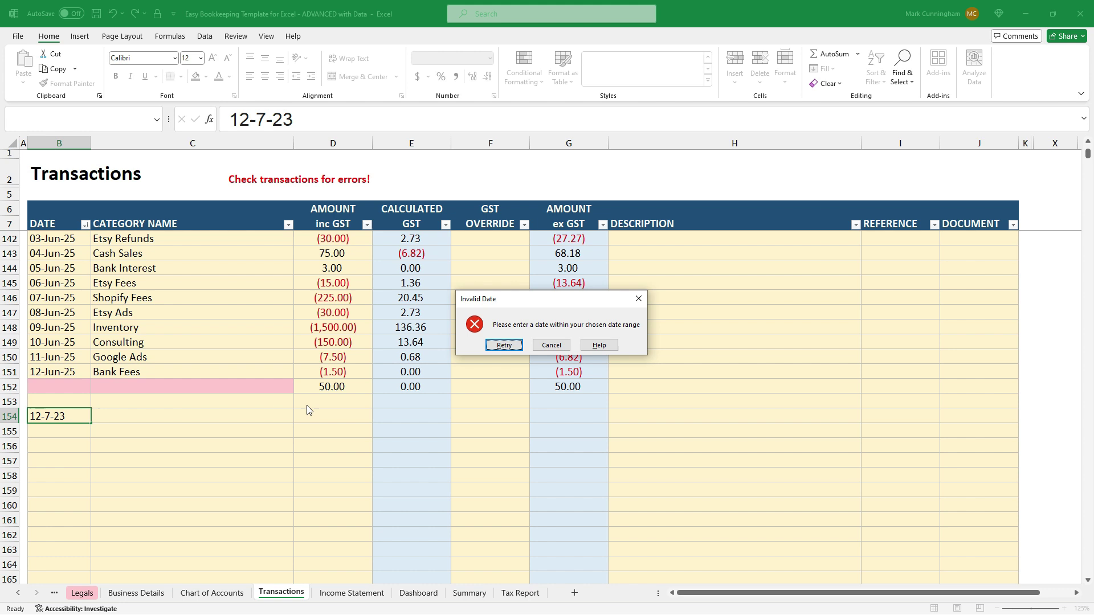
left_click(542, 345)
Check the Inventory row's GST, then try editing the protected D2 warning and dismiss the alert
left_click(428, 326)
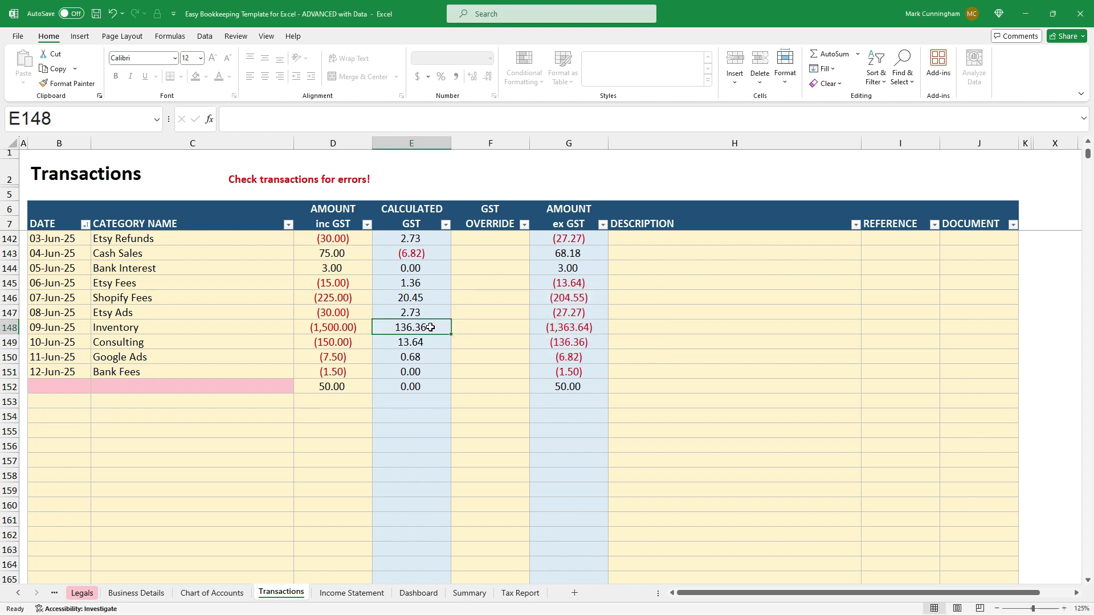
left_click(357, 183)
double_click(357, 182)
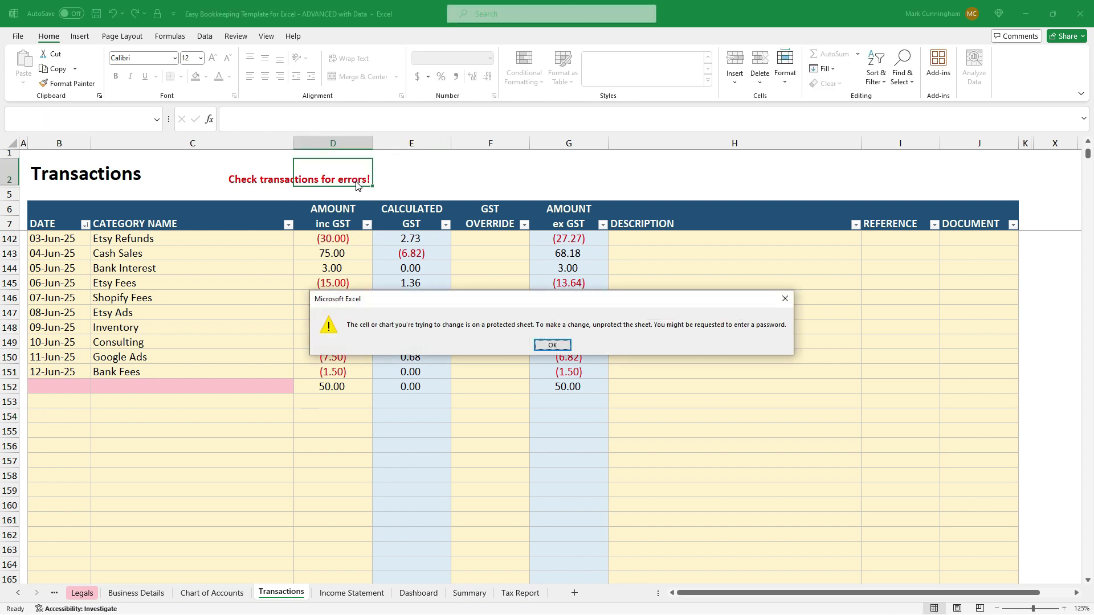
left_click(544, 345)
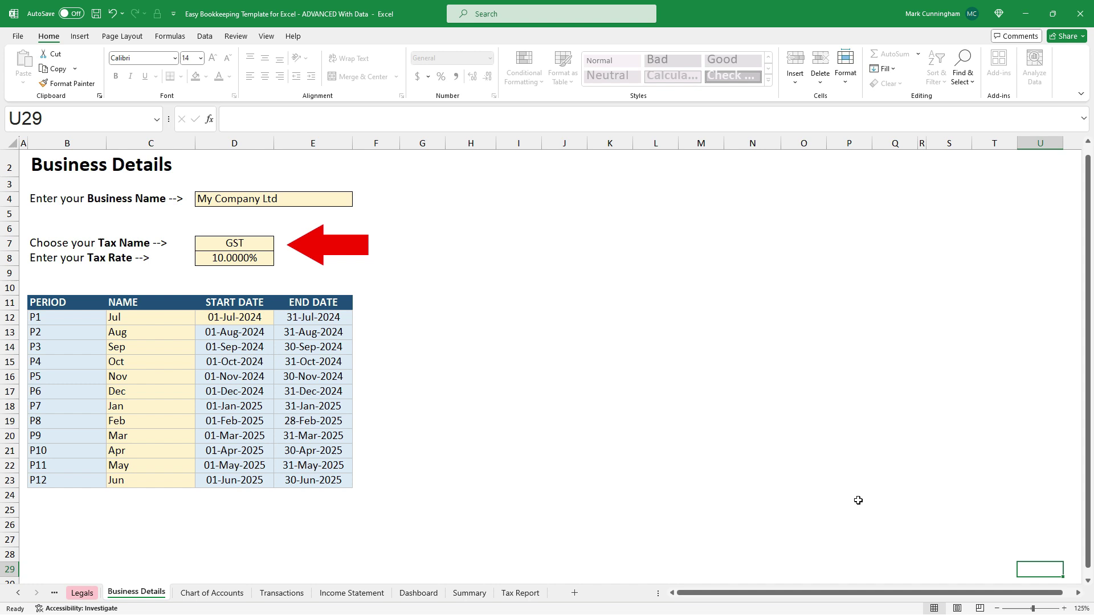
left_click(259, 245)
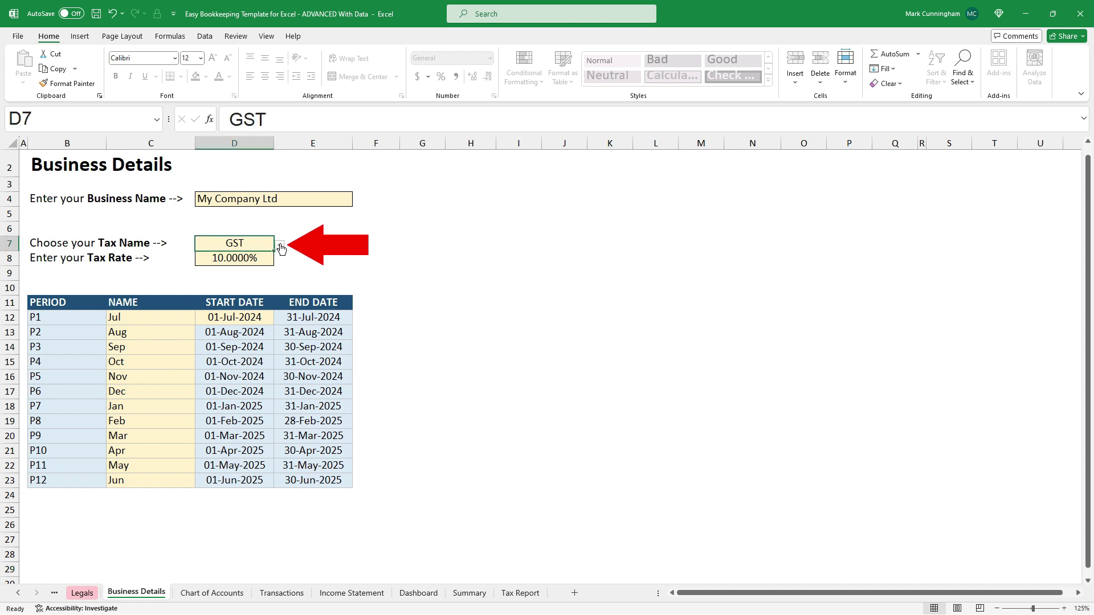
left_click(280, 245)
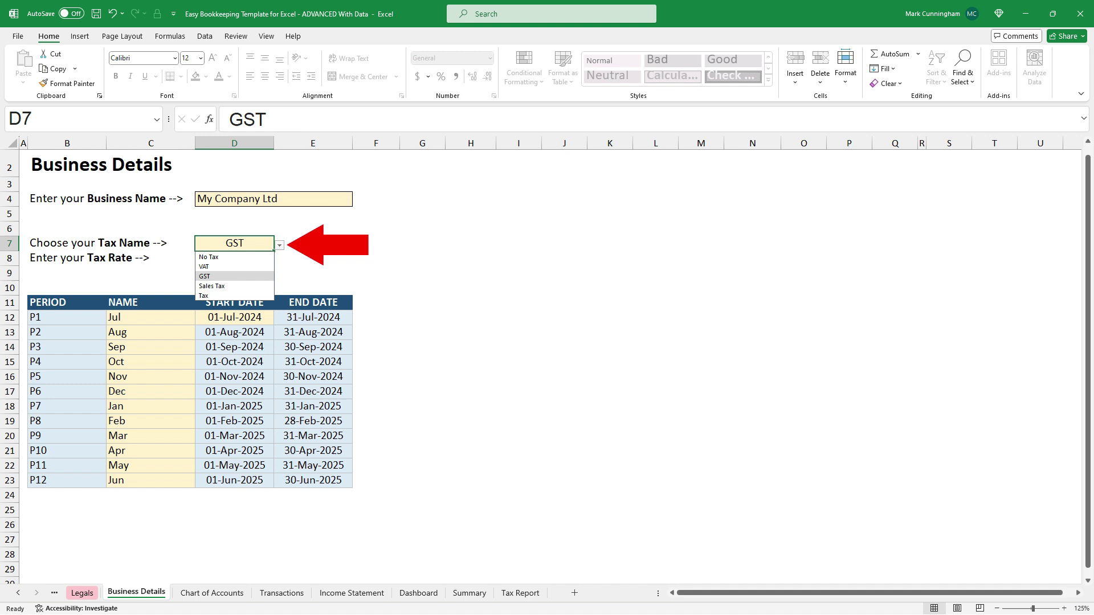
left_click(379, 260)
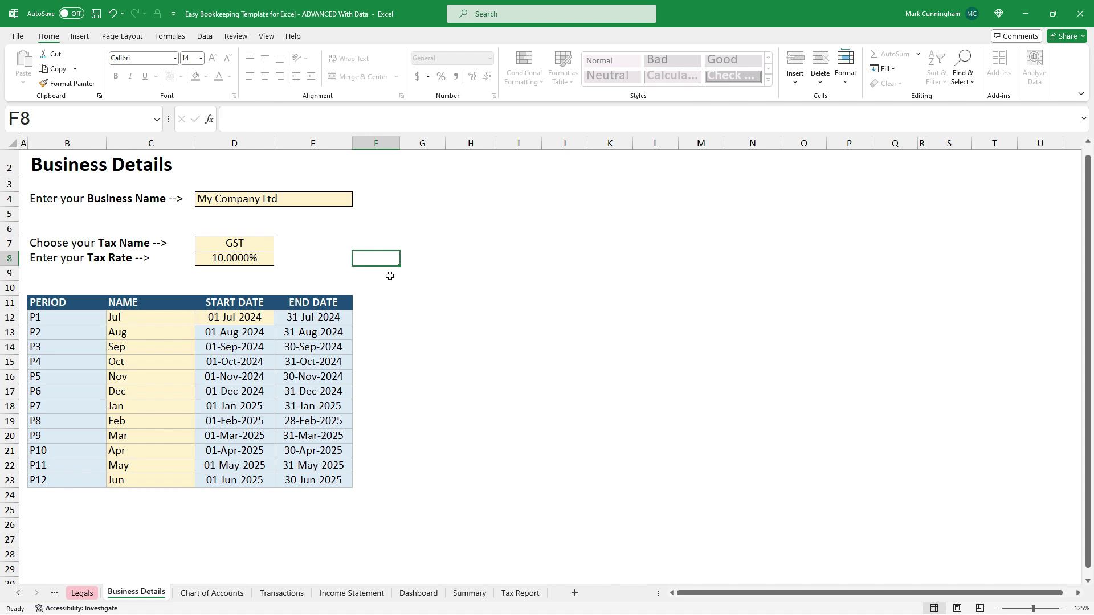
Review the Chart of Accounts GST flags, viewing Interest Income's Yes/No choices and leaving it No
left_click(227, 597)
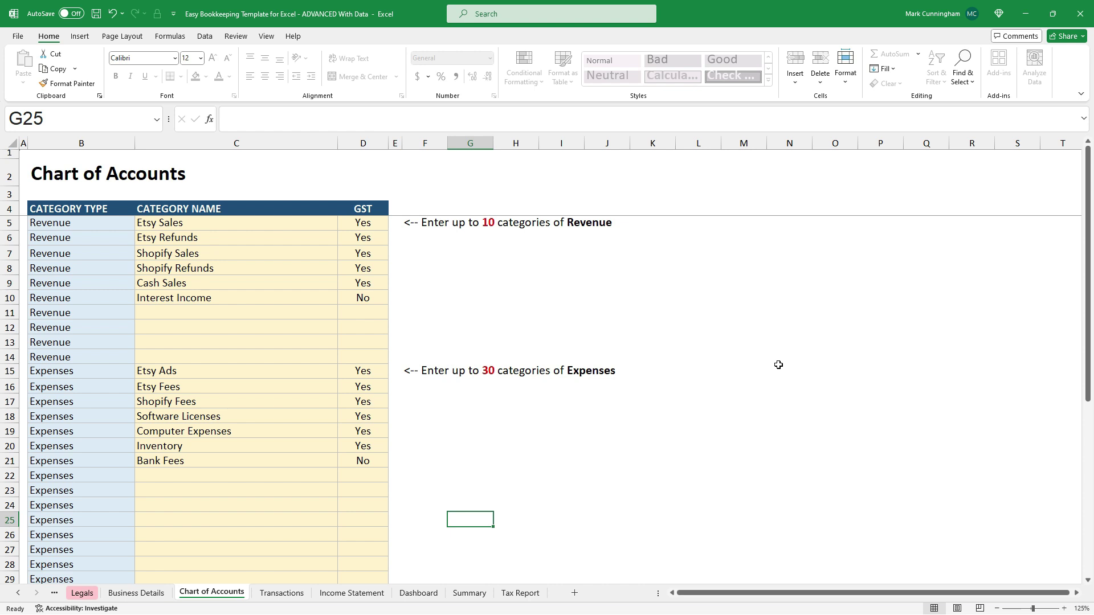
left_click(378, 303)
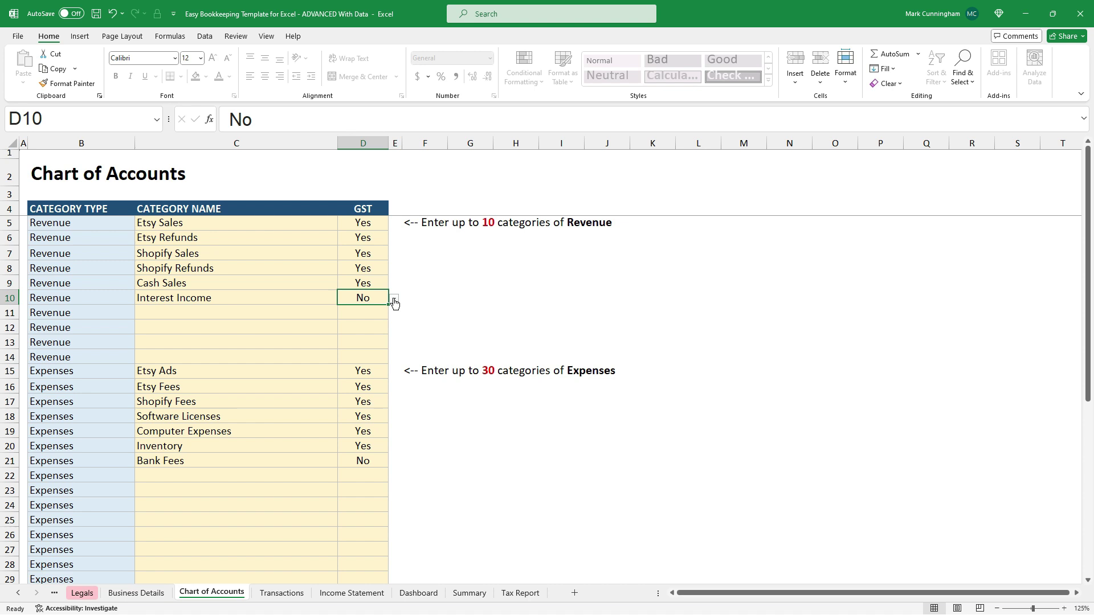
left_click(394, 300)
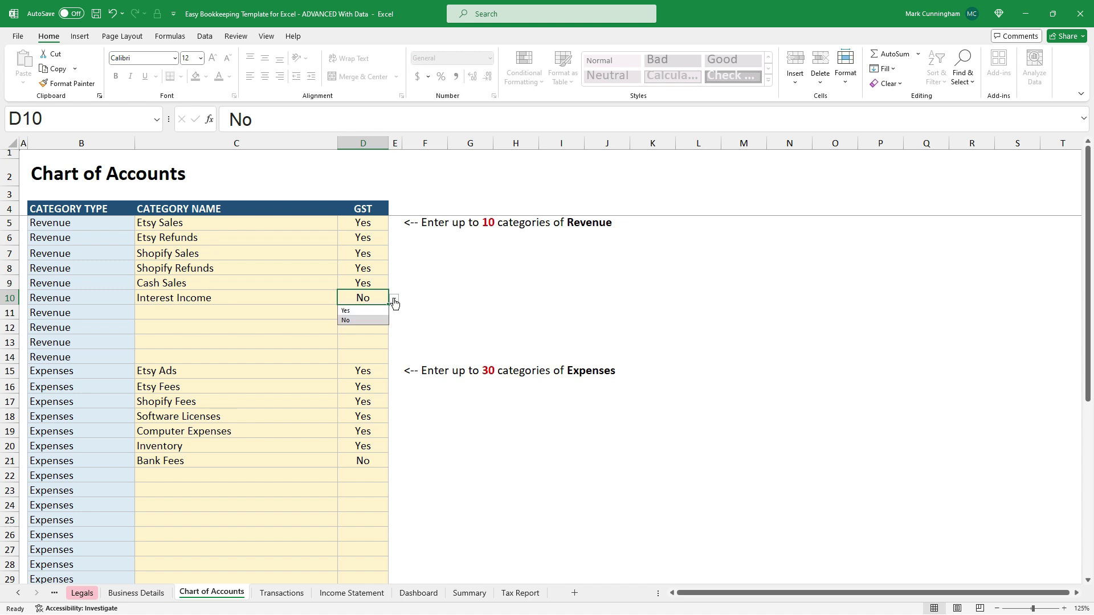
left_click(421, 297)
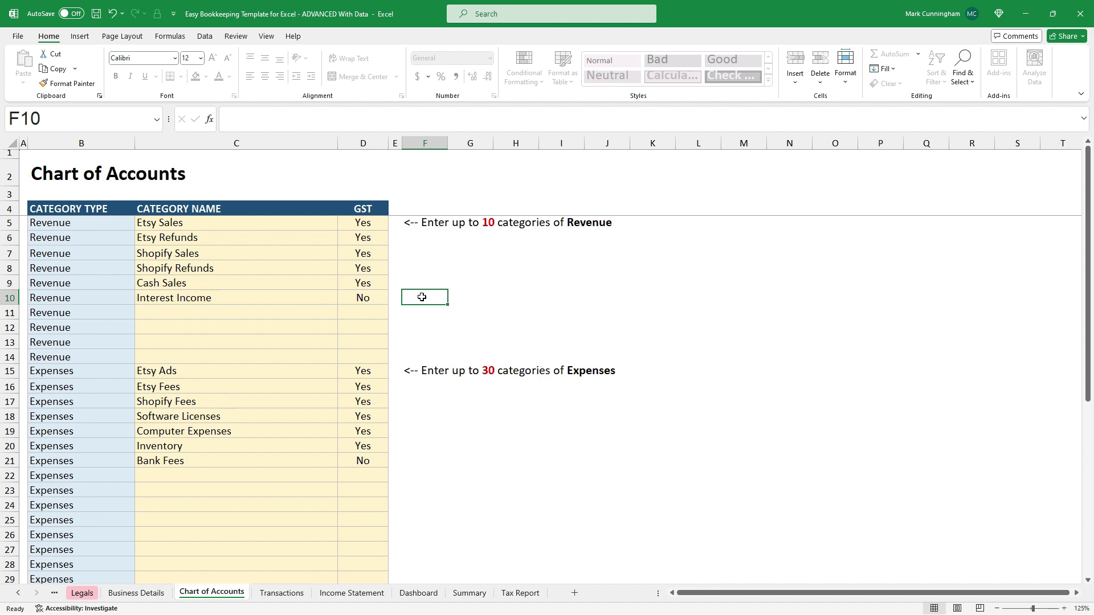
Return to the Transactions sheet and view the category dropdown for the first transaction in C8
left_click(285, 597)
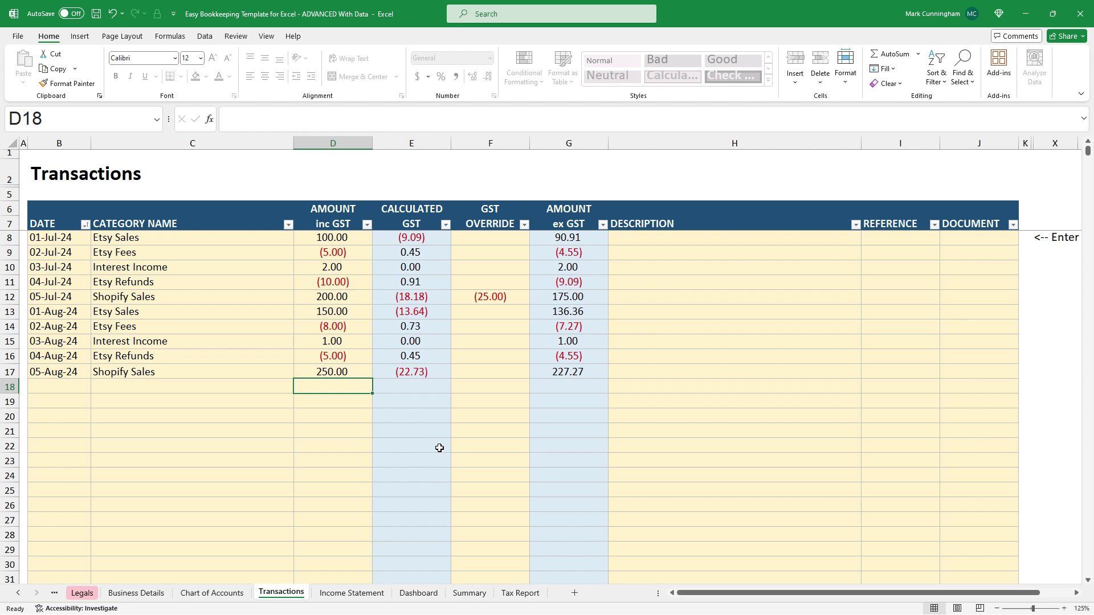
left_click(279, 239)
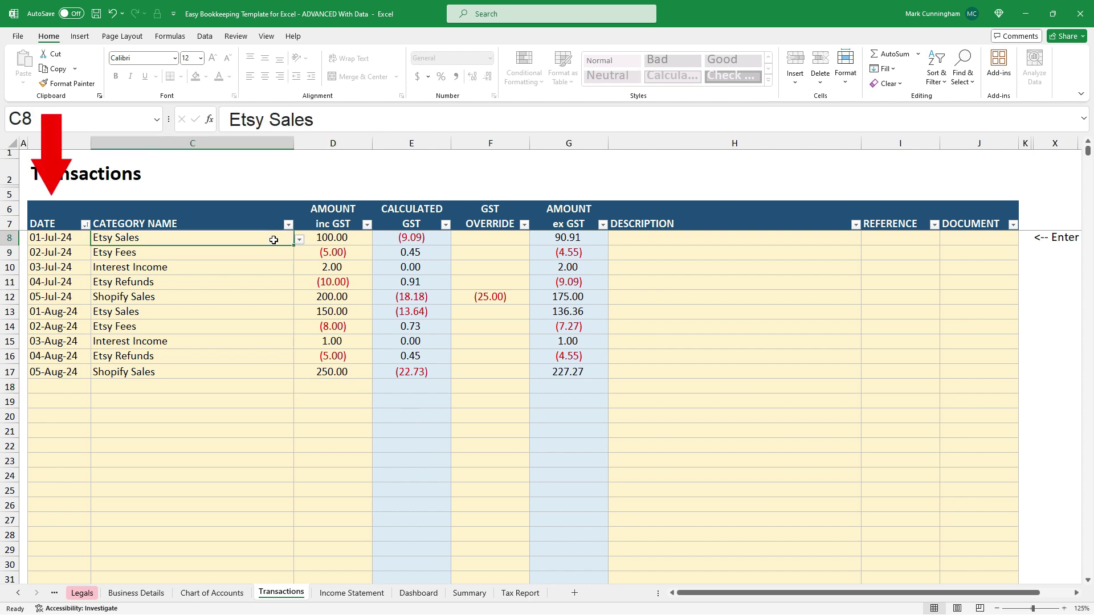
left_click(299, 239)
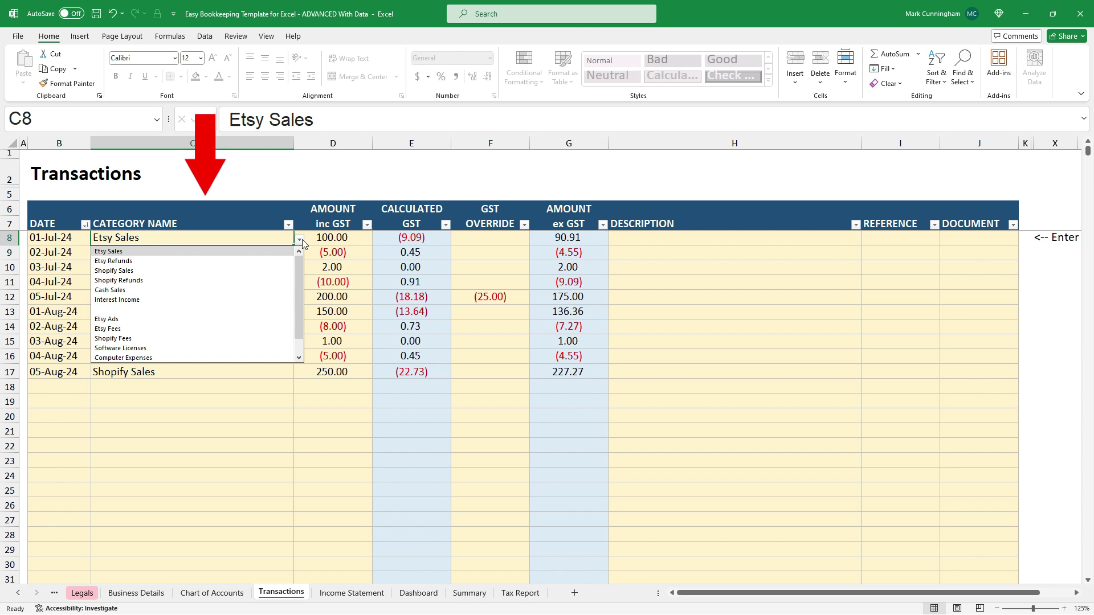
left_click(341, 253)
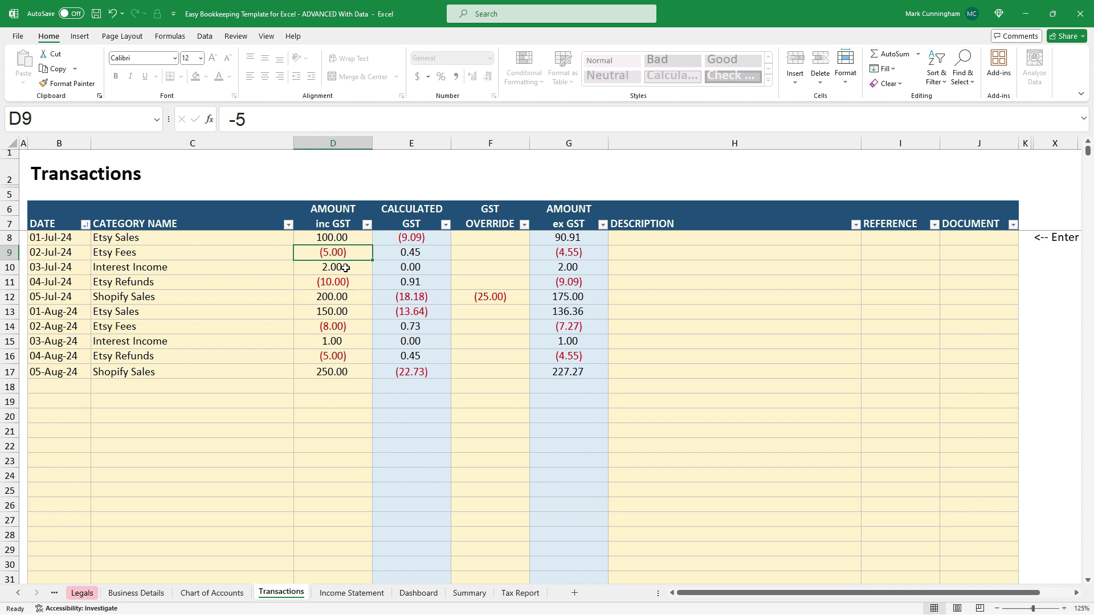
left_click(347, 411)
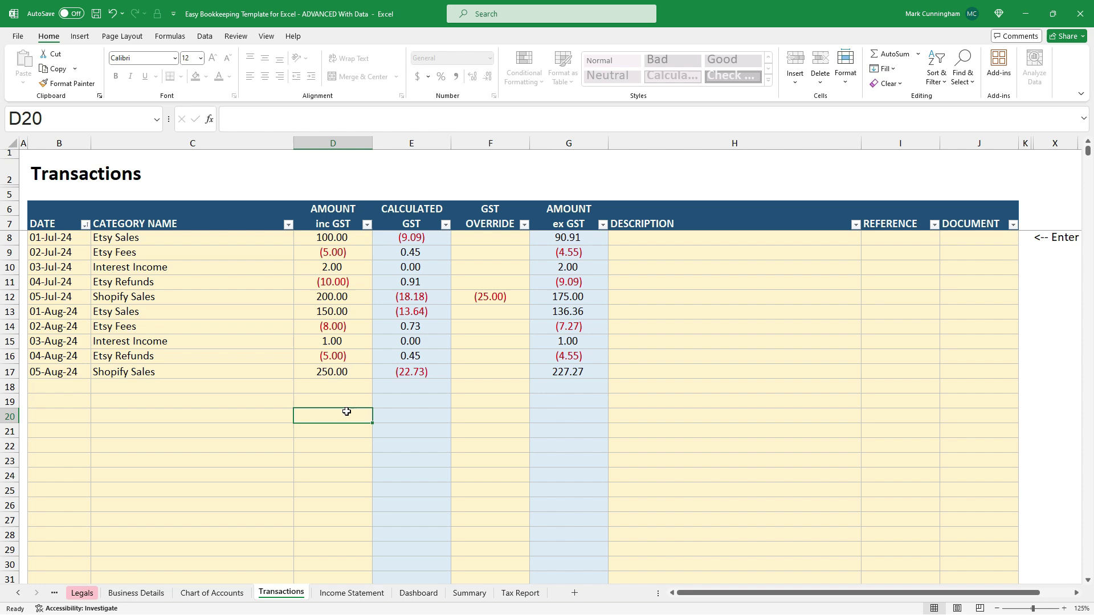
Open the Income Statement, scrolling down to the profit rows and back to the top
left_click(351, 593)
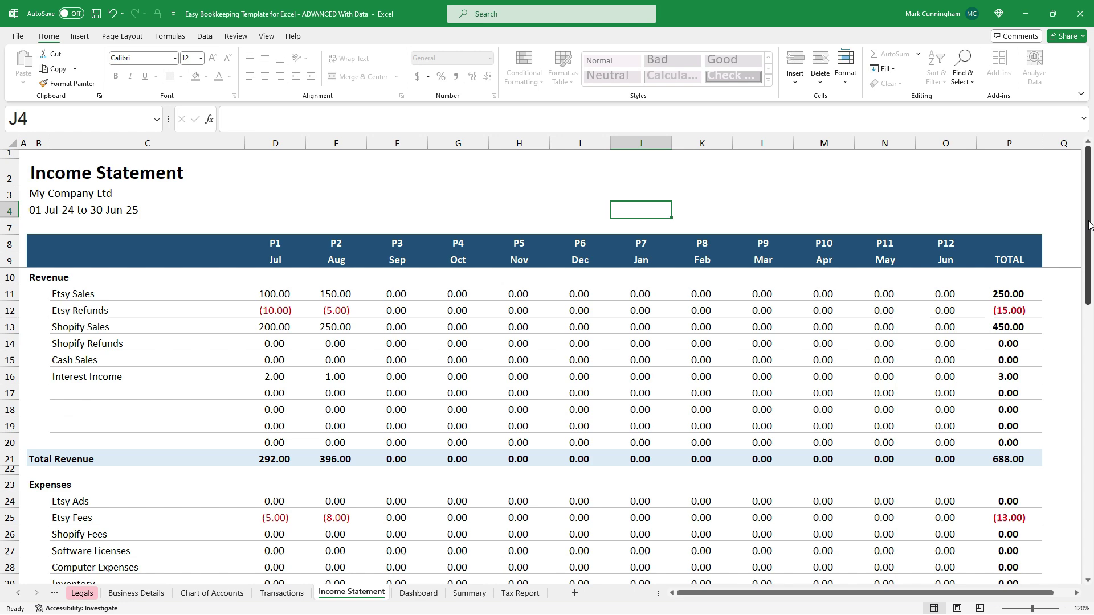
left_click_drag(1088, 225, 1092, 509)
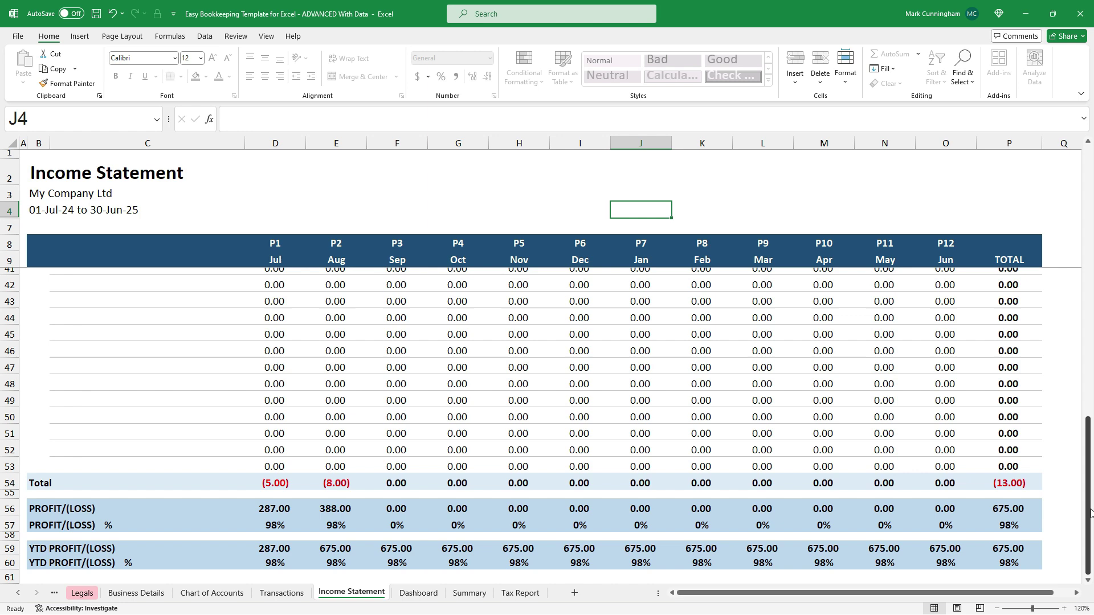
left_click_drag(1090, 509, 1091, 233)
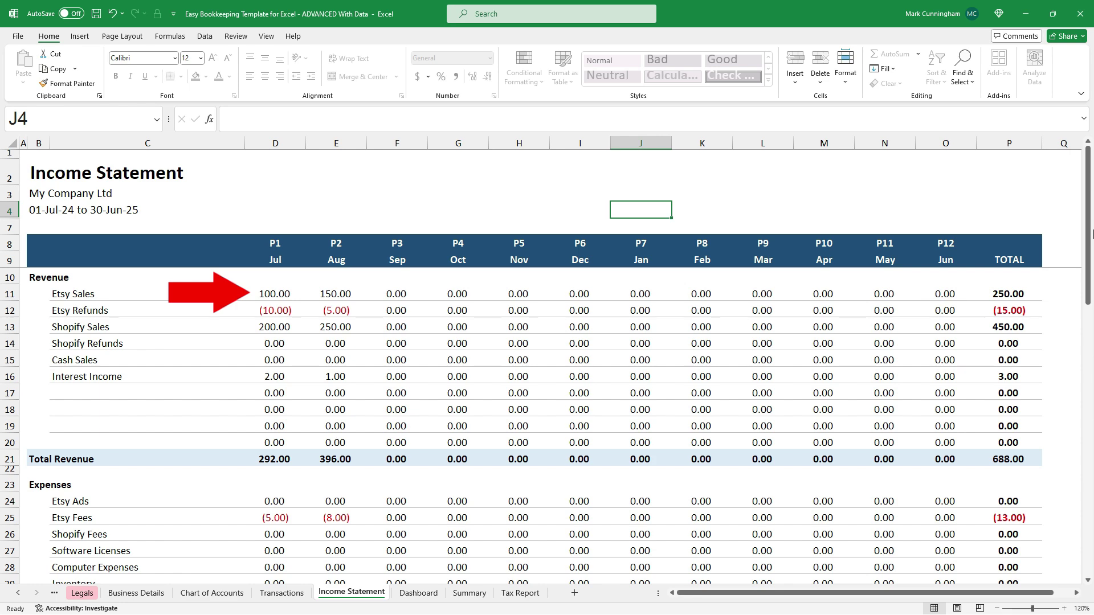
left_click(271, 594)
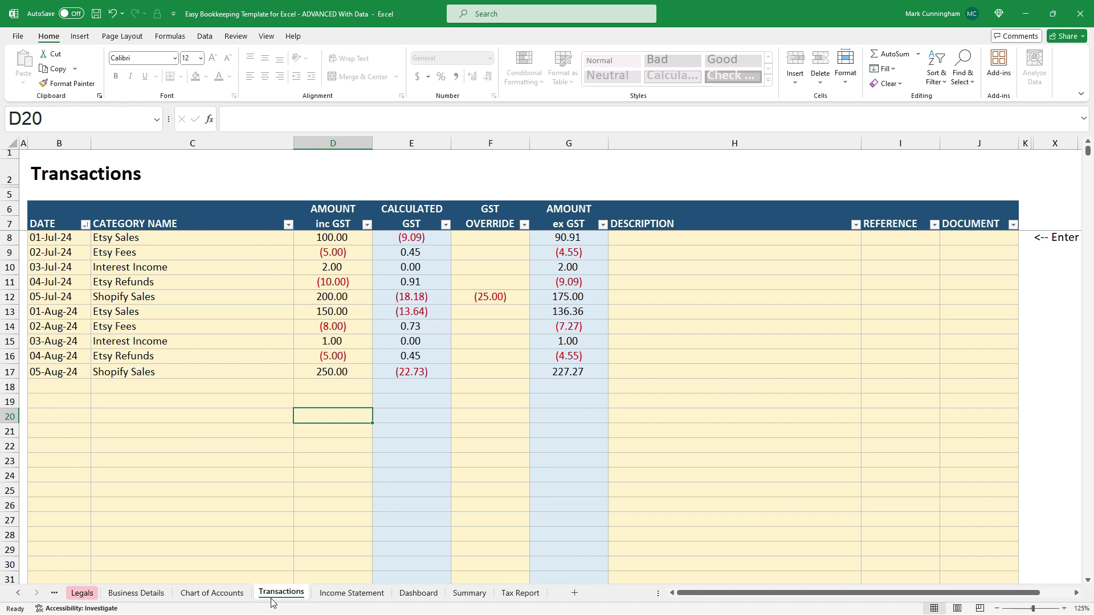
left_click(349, 596)
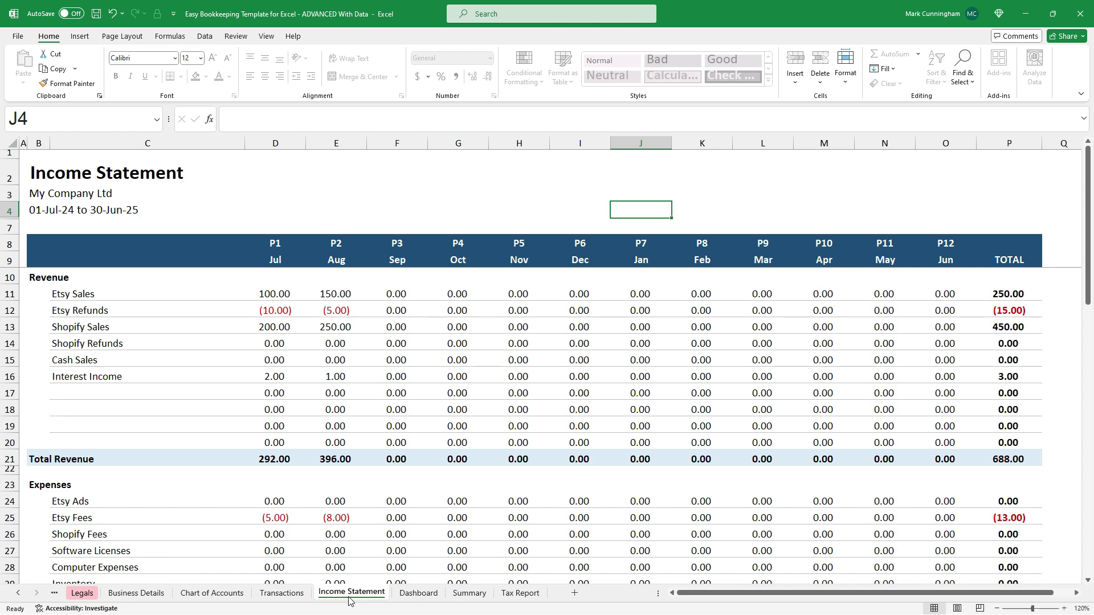
Switch to the Dashboard to view Income 688, Expenses (13), Profit 675 and GST (68)
left_click(428, 595)
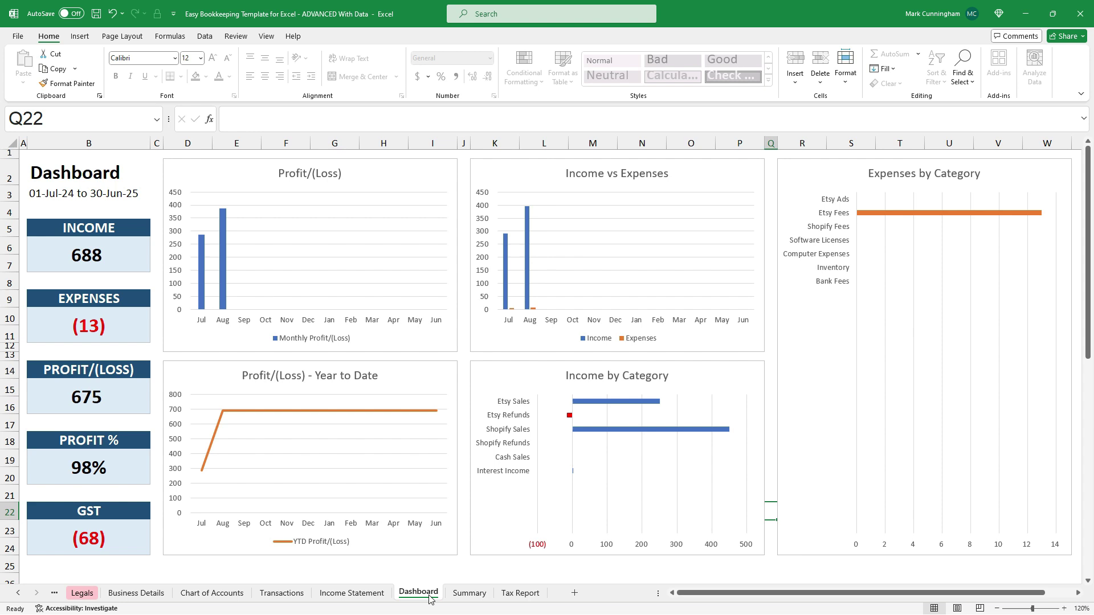
Switch to the Summary sheet and scroll slightly to view each category's amounts
left_click(472, 594)
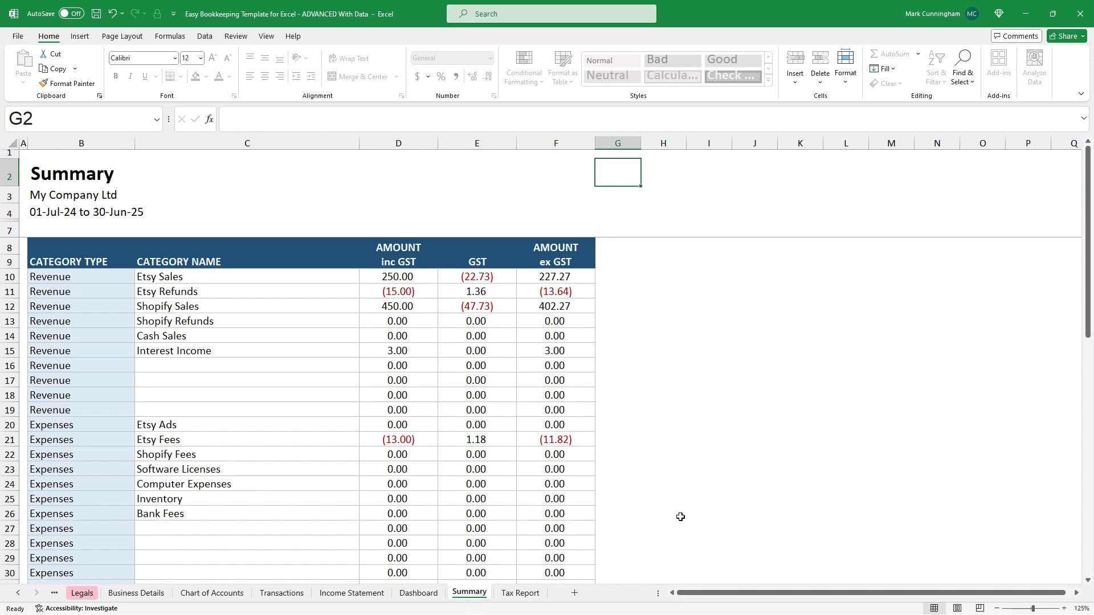
mouse_move(1087, 244)
left_mouse_down()
mouse_move(1091, 447)
mouse_move(1089, 249)
left_mouse_up()
Switch to the Tax Report sheet showing the GST query and monthly breakdown
left_click(524, 602)
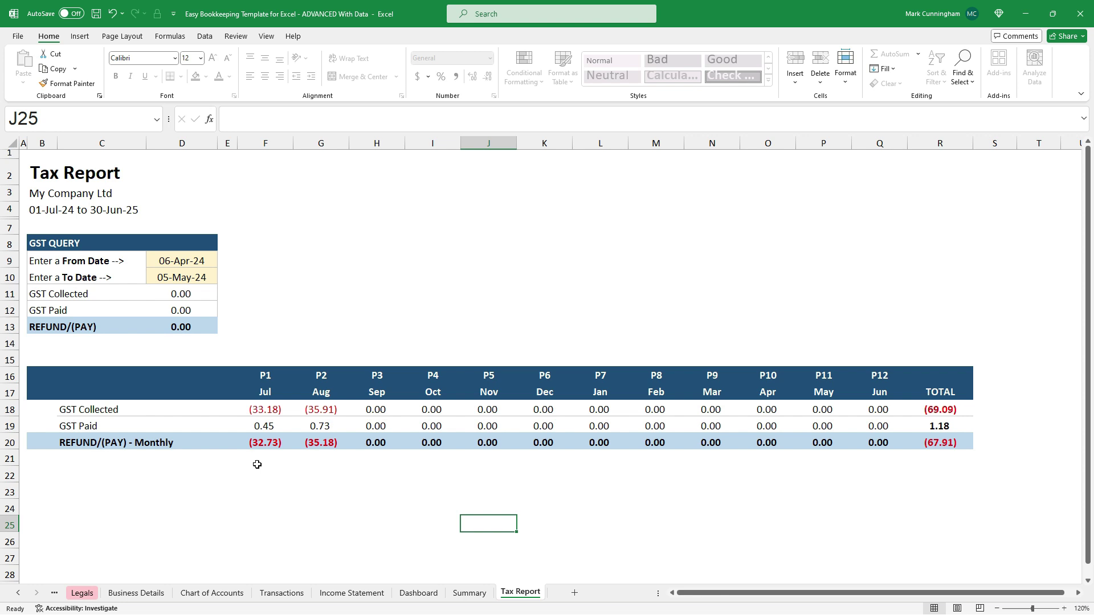
Set the GST query range to 01-Jul-24 through 15-Jul-24, then return to Business Details
left_click(204, 261)
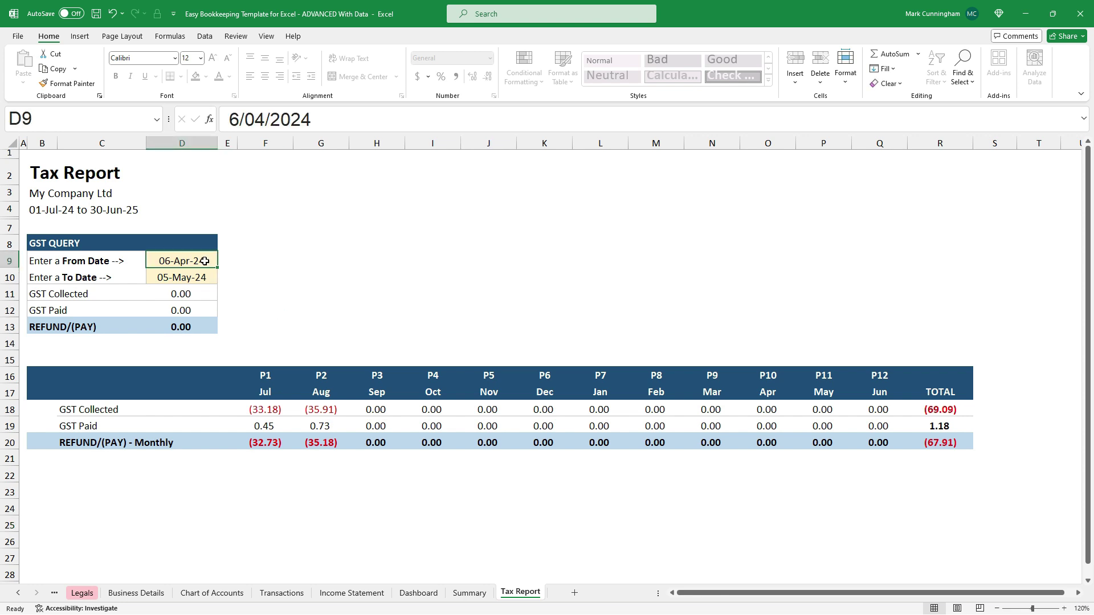
type("1-7-24")
key("Return")
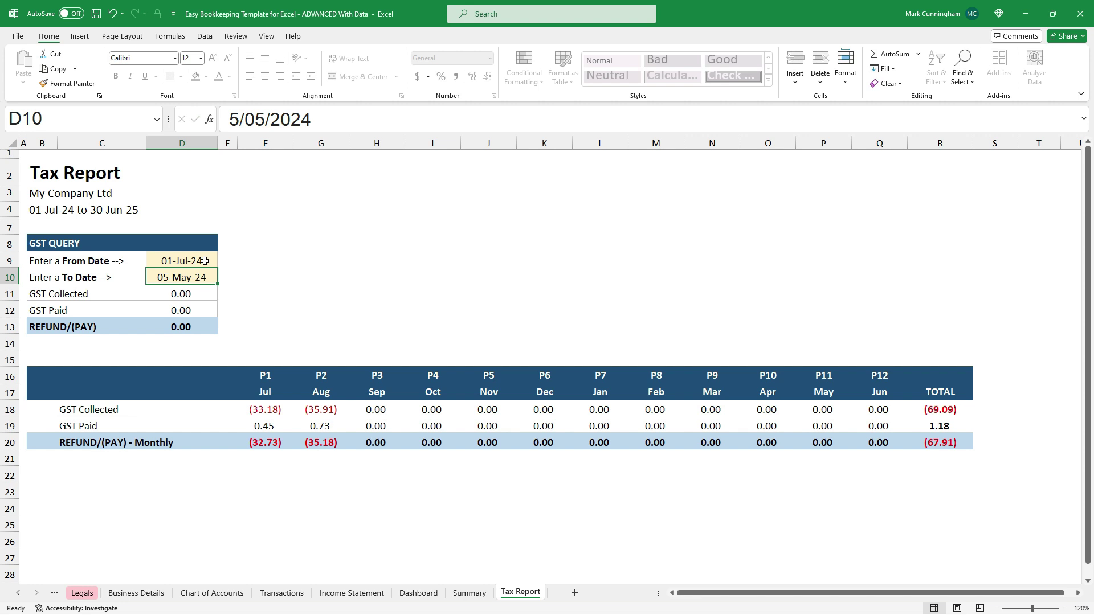
type("15-7-24")
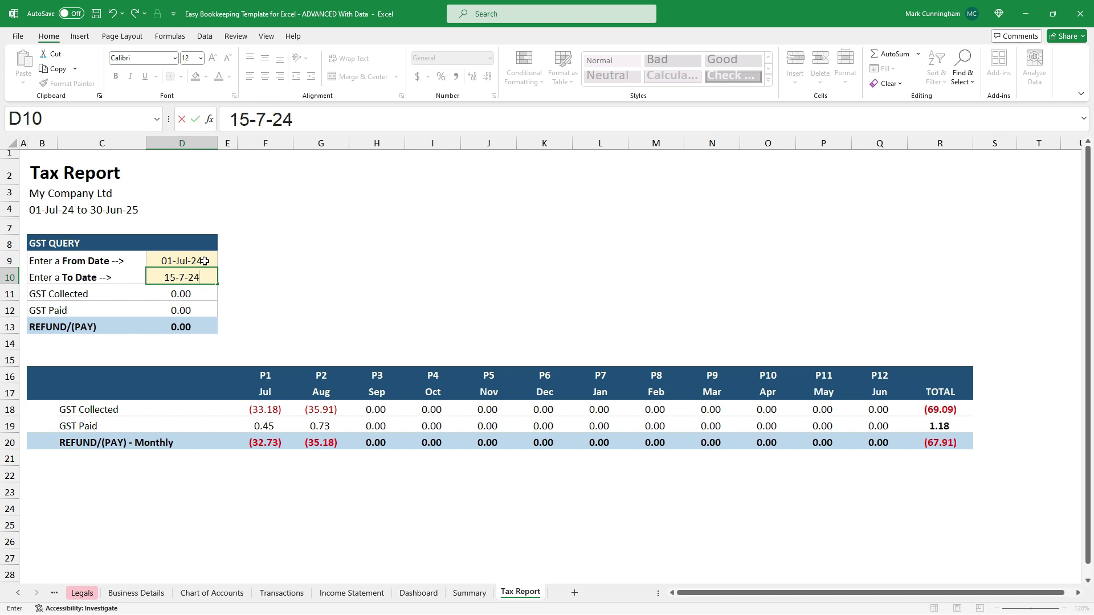
key("Return")
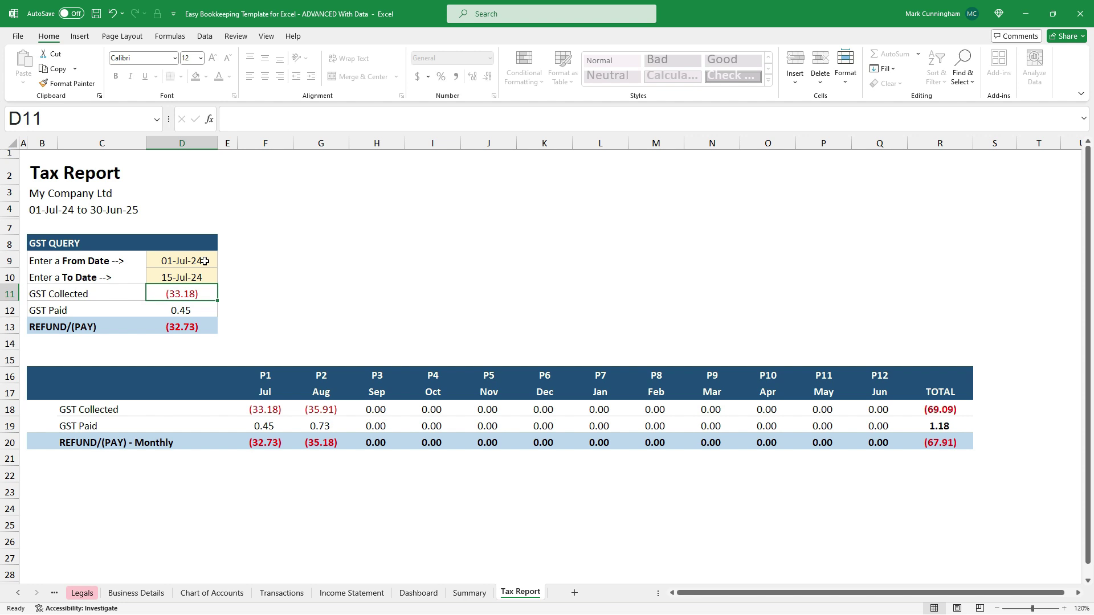
left_click(212, 276)
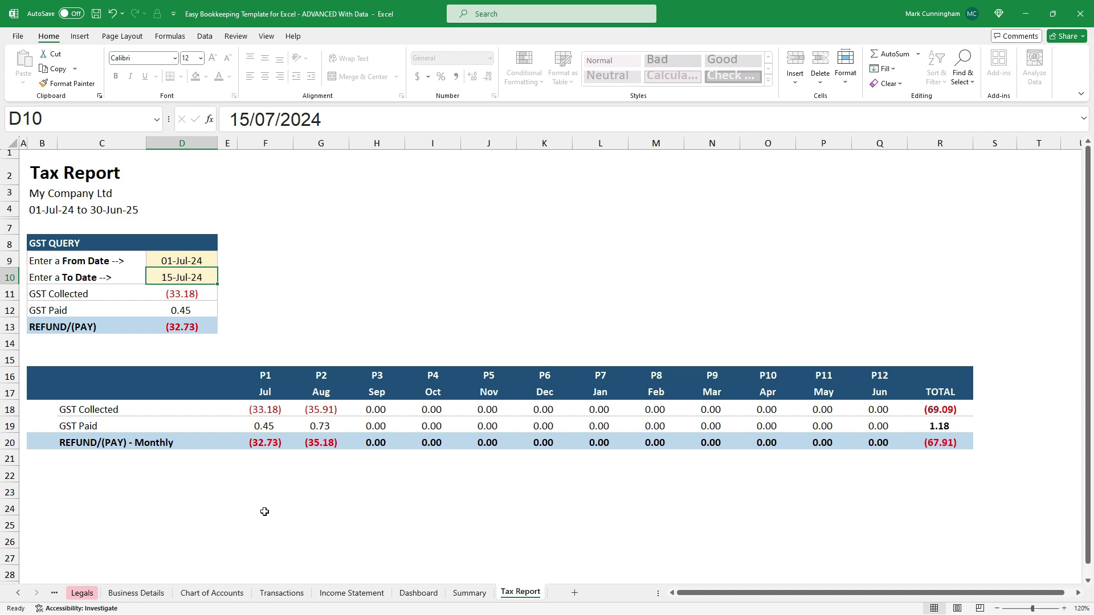
left_click(138, 595)
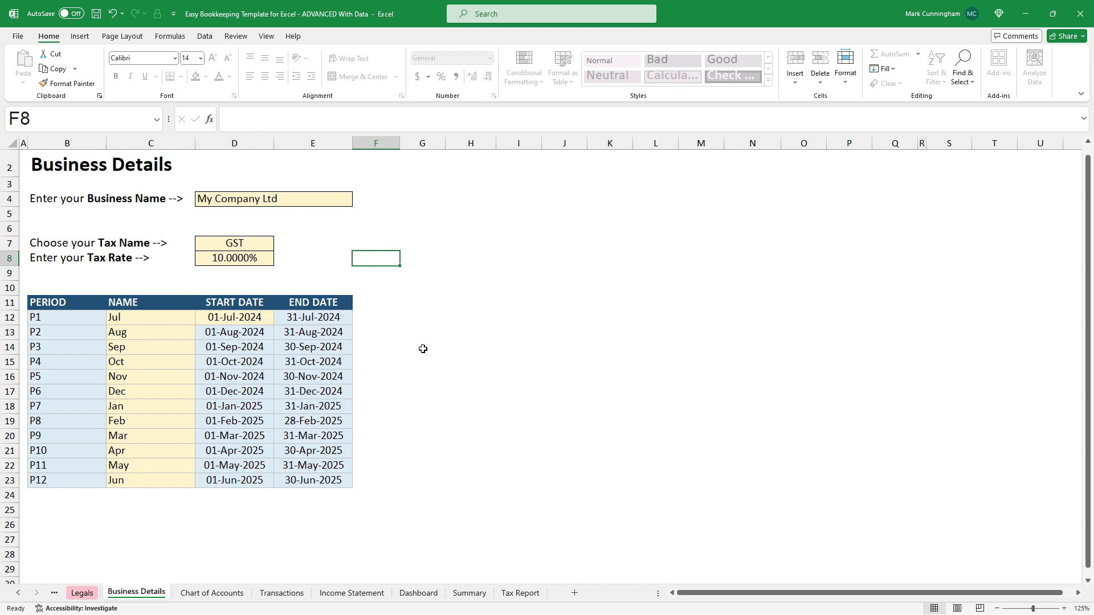
left_click(247, 317)
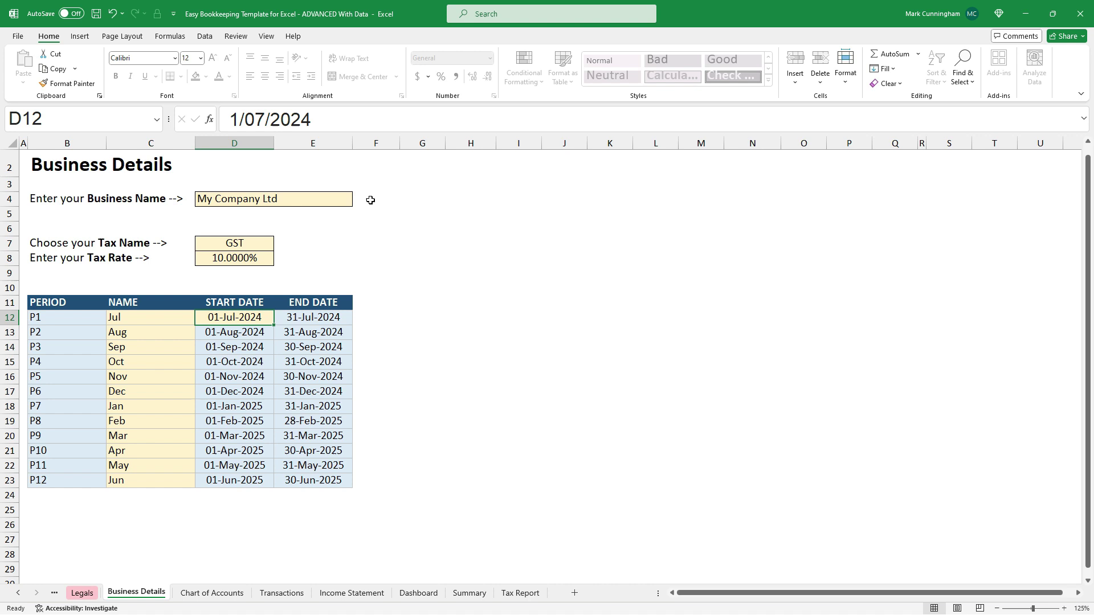
left_click(240, 120)
type("5")
left_click(266, 120)
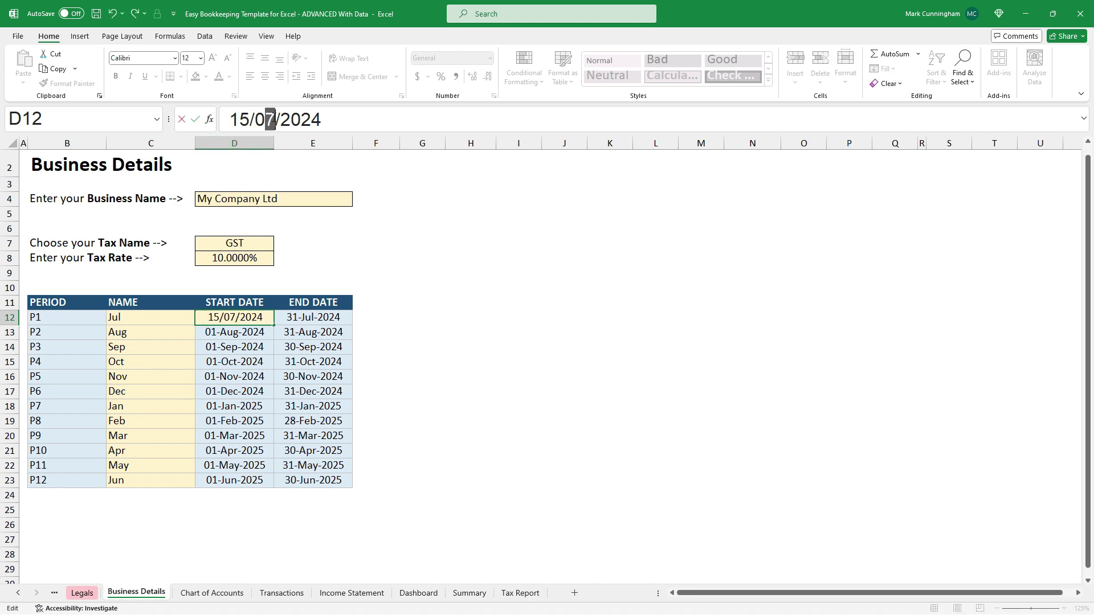
key("BackSpace")
type("9")
key("Return")
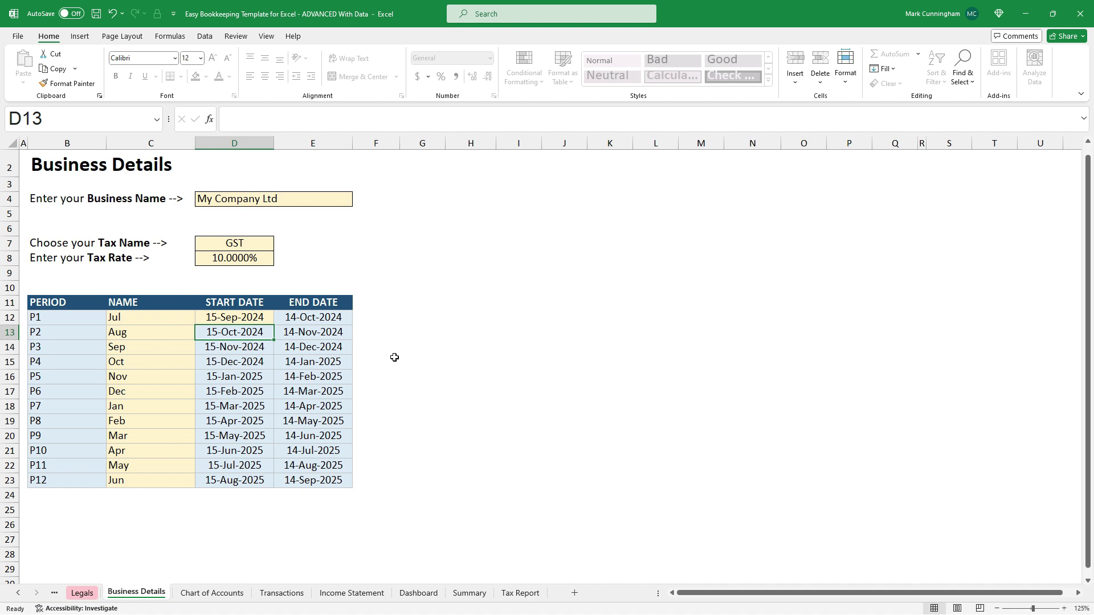
left_click(245, 316)
left_click(233, 118)
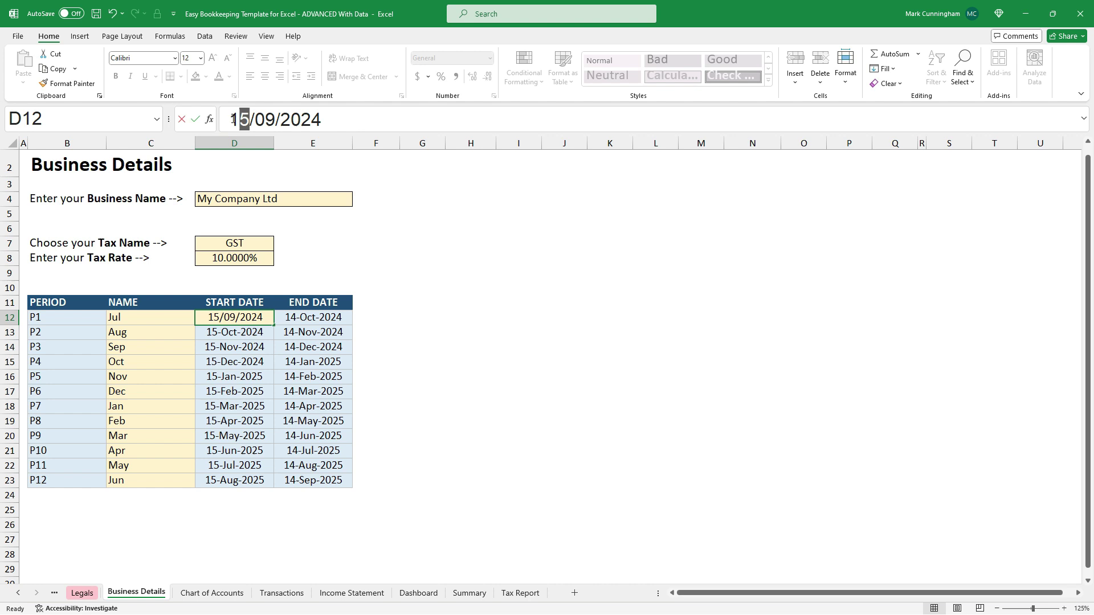
key("Delete")
key("Right")
key("Right")
key("Delete")
type("7")
key("Return")
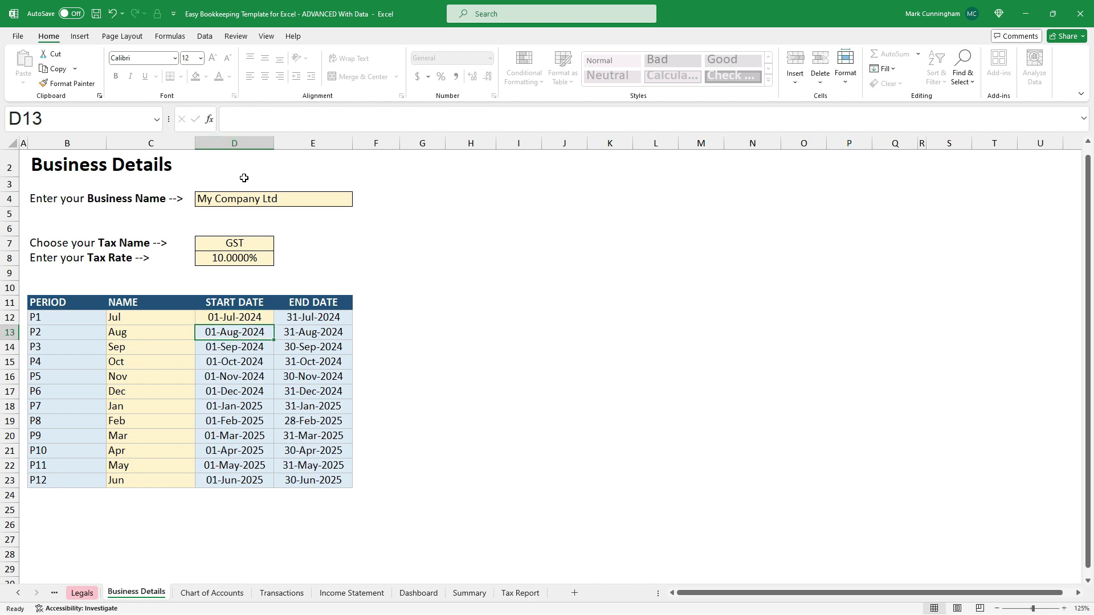
left_click(162, 322)
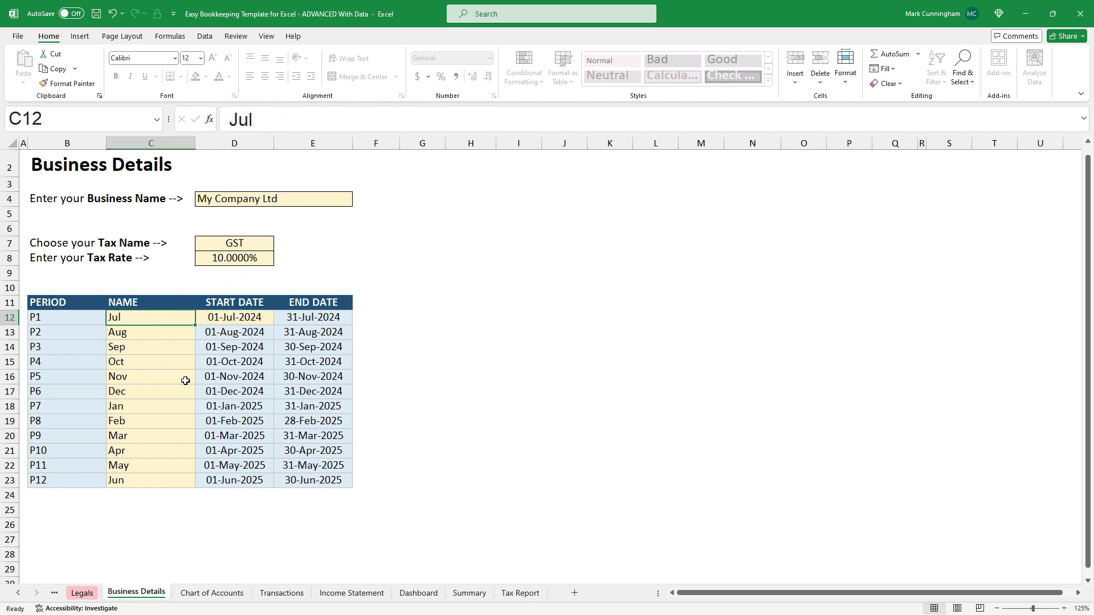
left_click(334, 593)
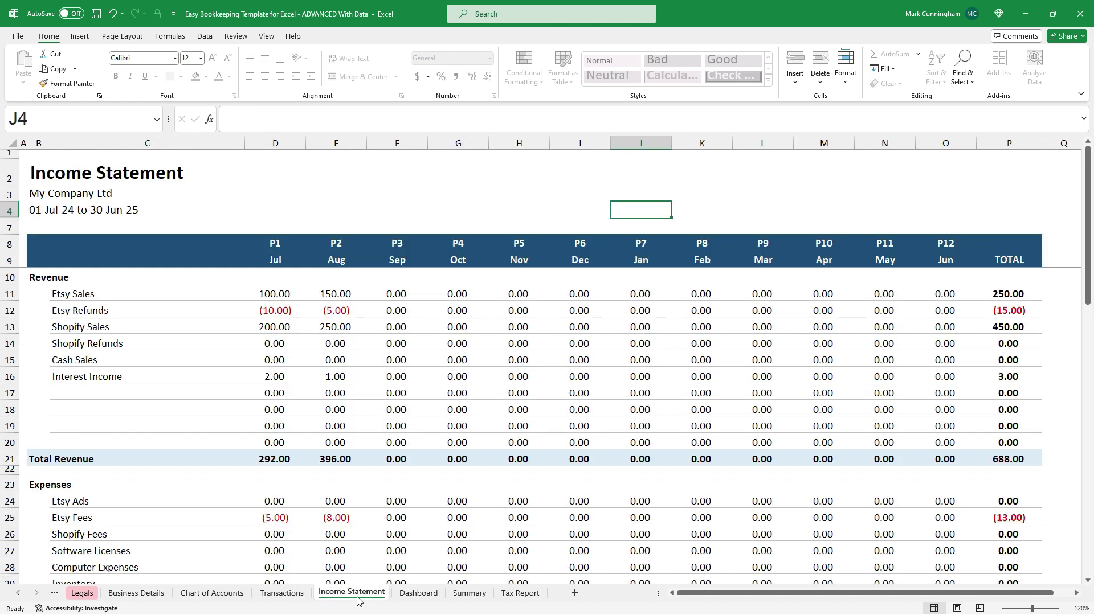
left_click(522, 594)
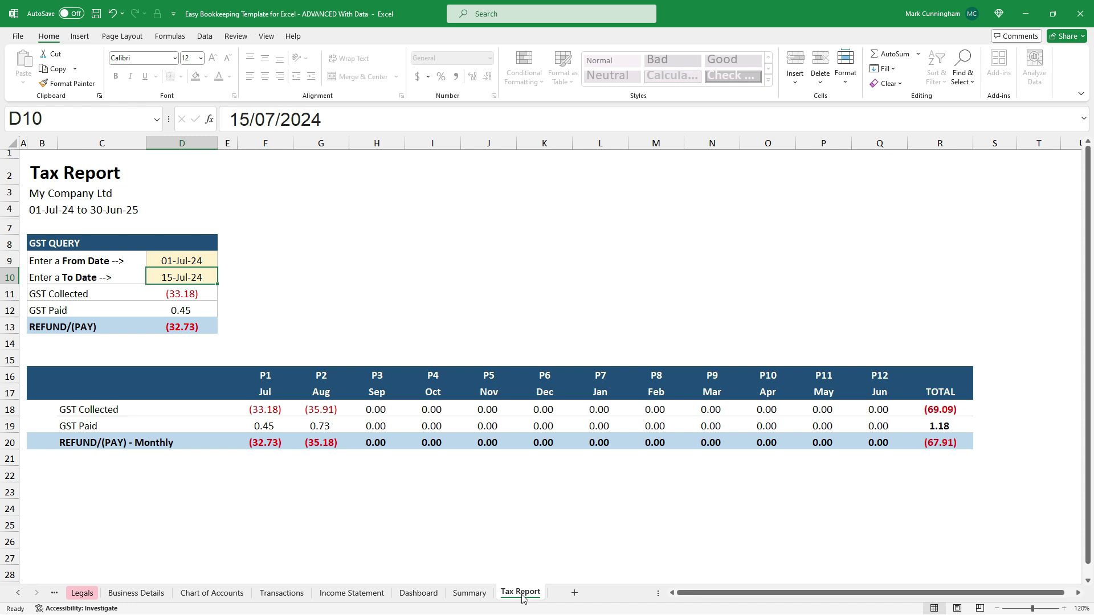
left_click(149, 592)
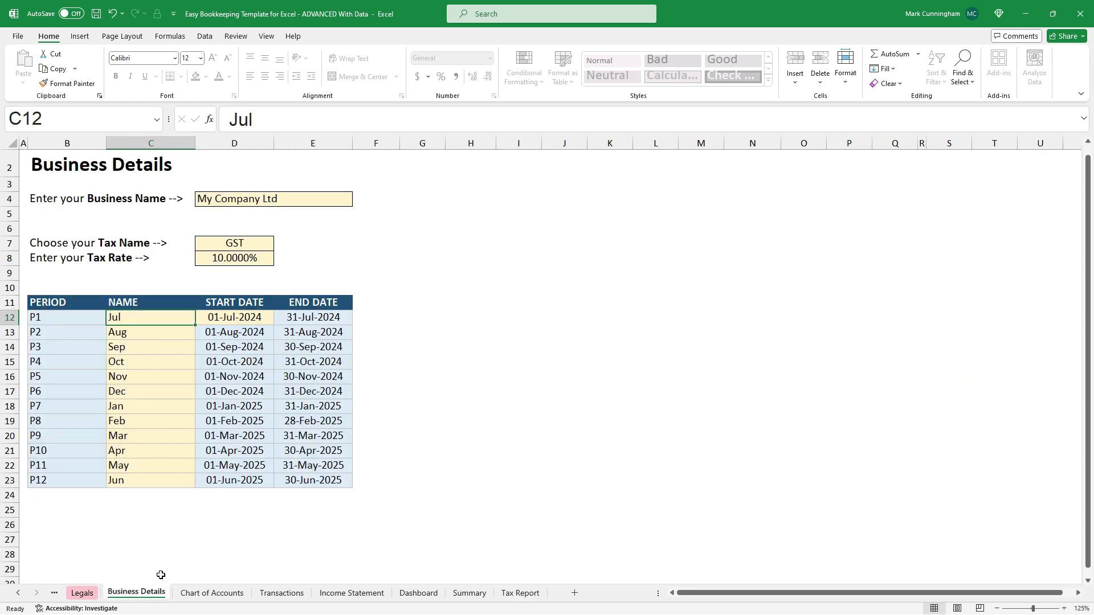
left_click(281, 118)
type("24")
left_click(162, 334)
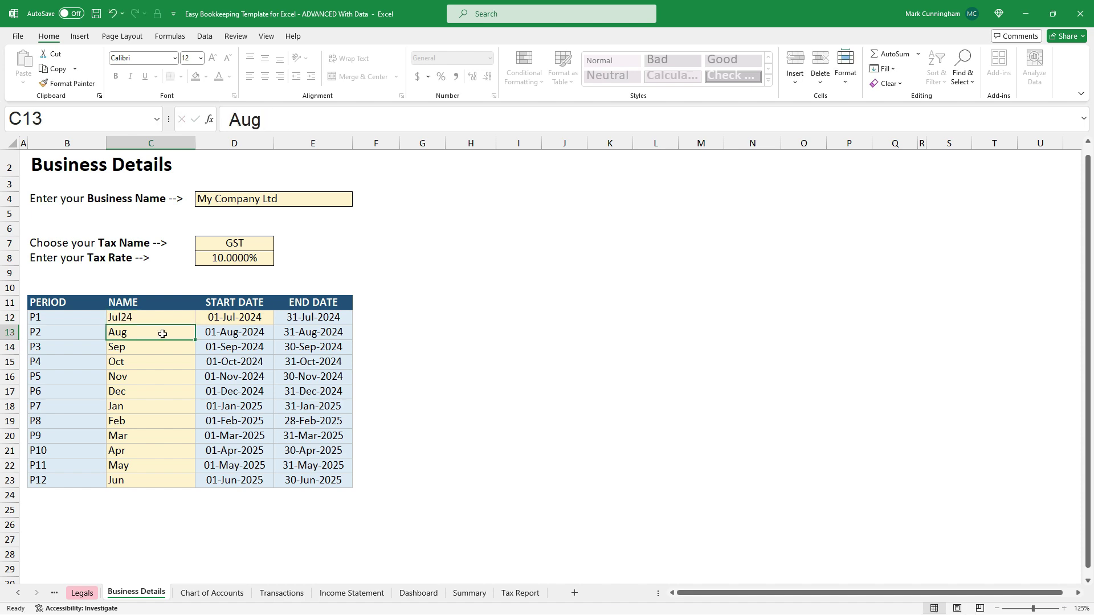
left_click(371, 596)
left_click(144, 317)
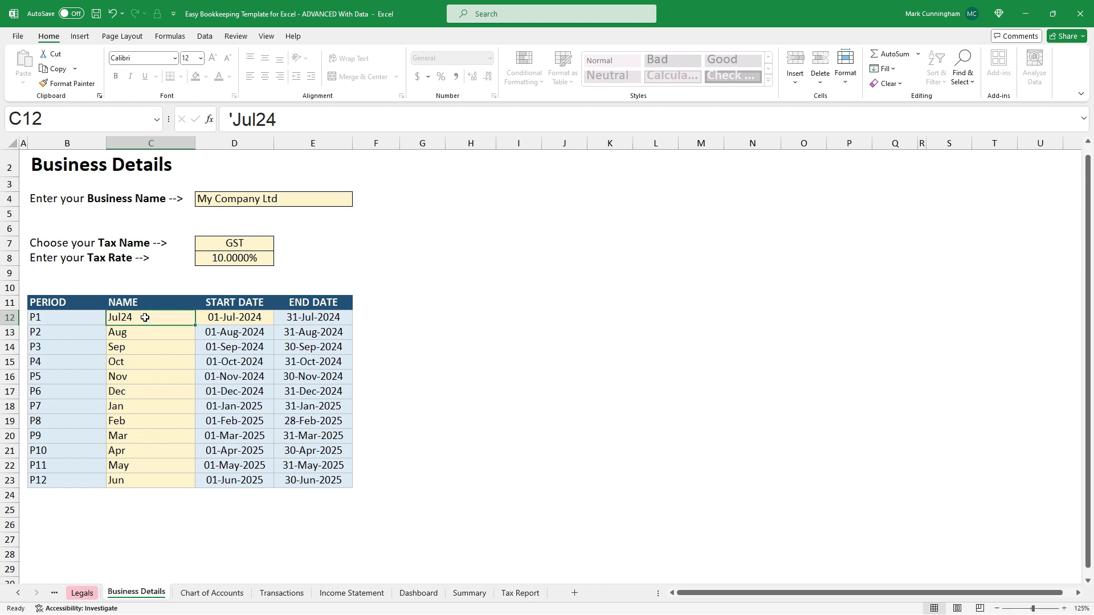
type("Jul")
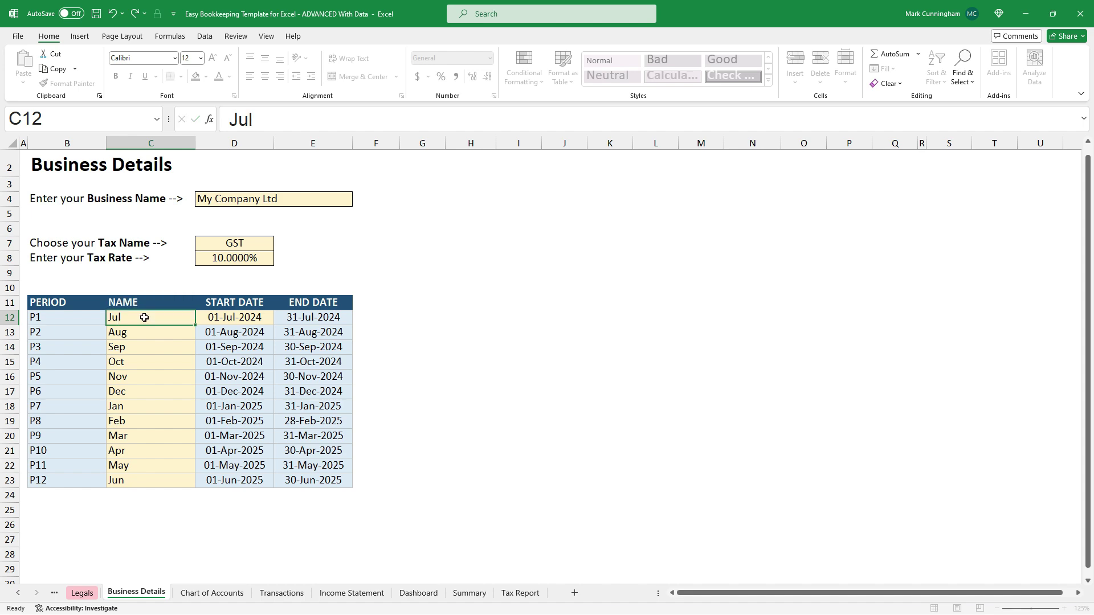
key("Return")
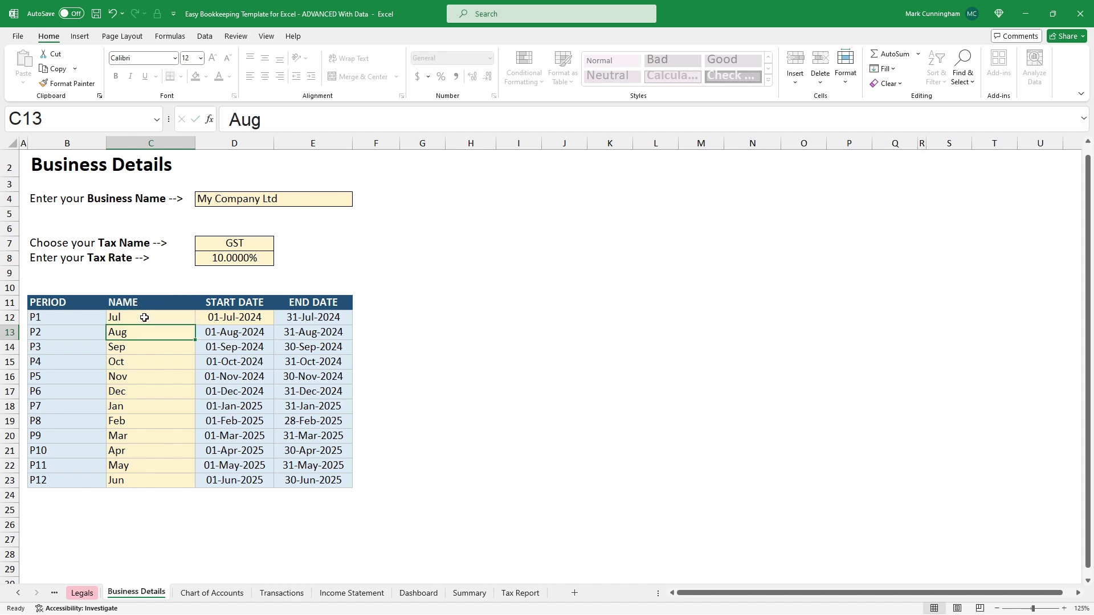
Add a new expense category named Consulting in the Chart of Accounts
left_click(219, 594)
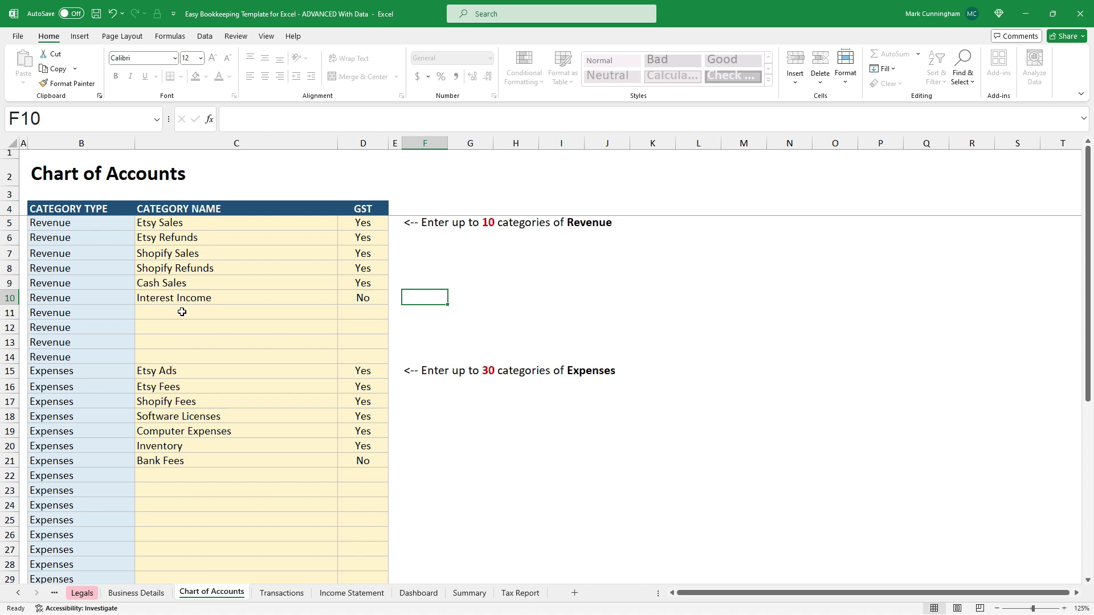
left_click(188, 475)
type("Consulting")
key("Return")
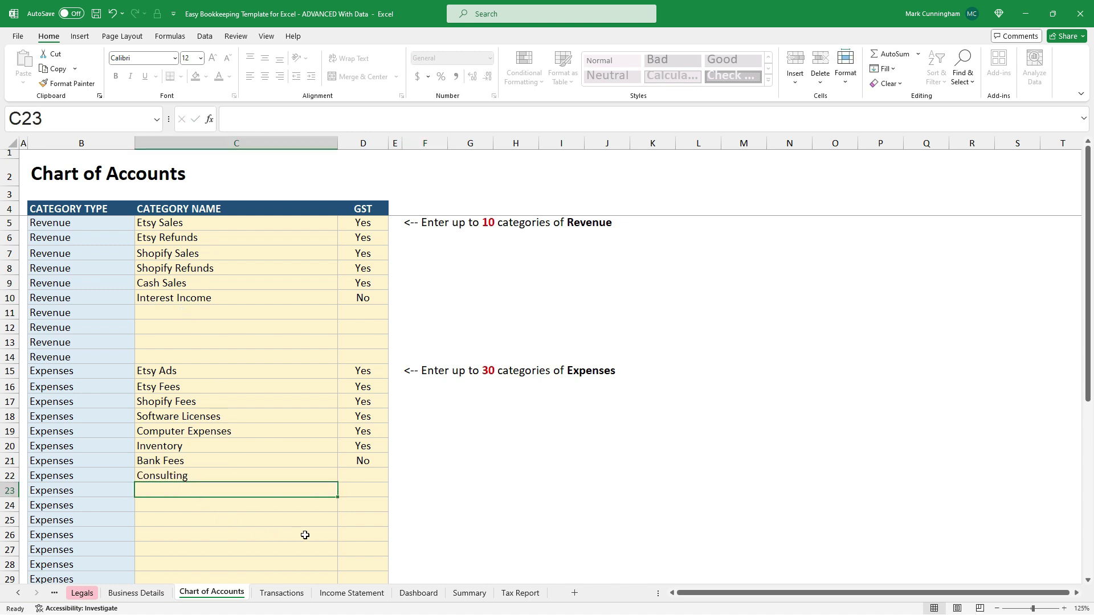
Set the GST flag for Consulting to Yes
left_click(373, 479)
left_click(393, 477)
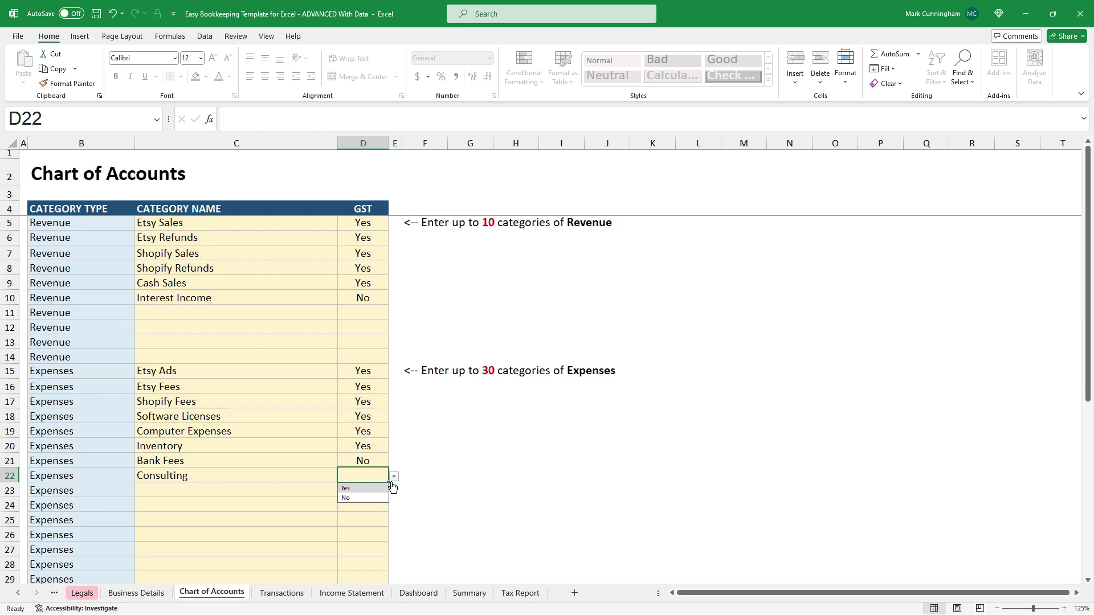
left_click(378, 488)
left_click(435, 494)
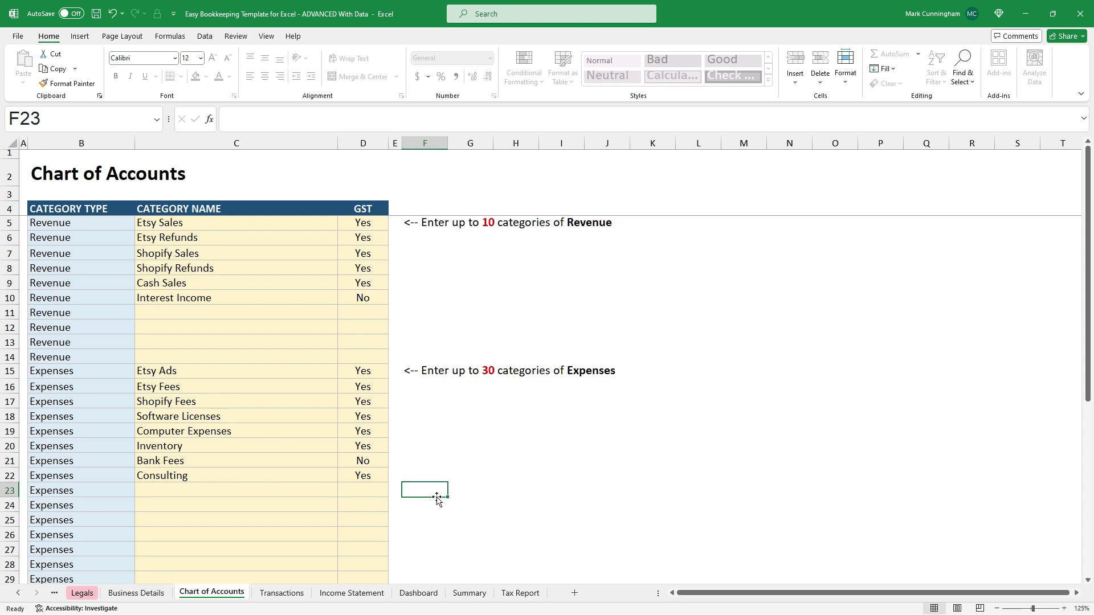
On the Transactions sheet, fill row 18 with date 15-7-24, category Consulting and amount -200
left_click(287, 596)
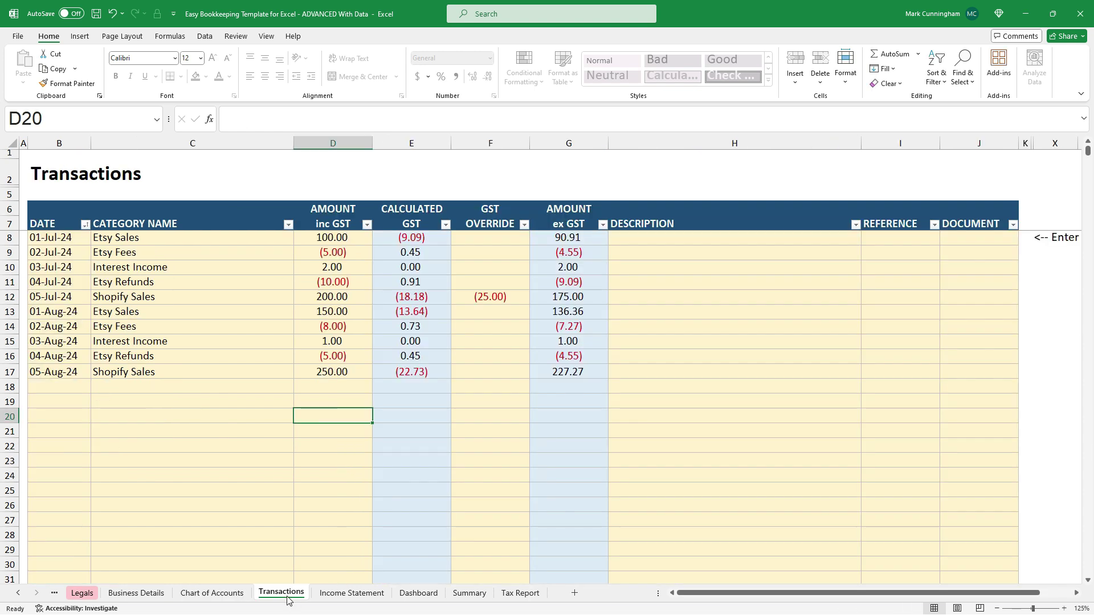
left_click(68, 385)
type("15-7")
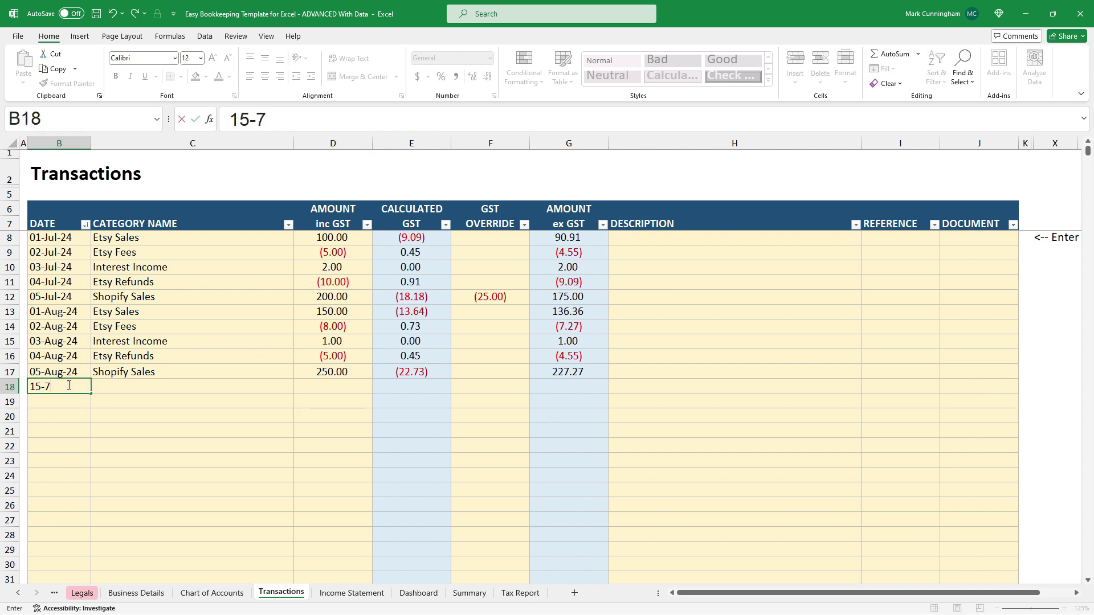
type("-24")
key("Return")
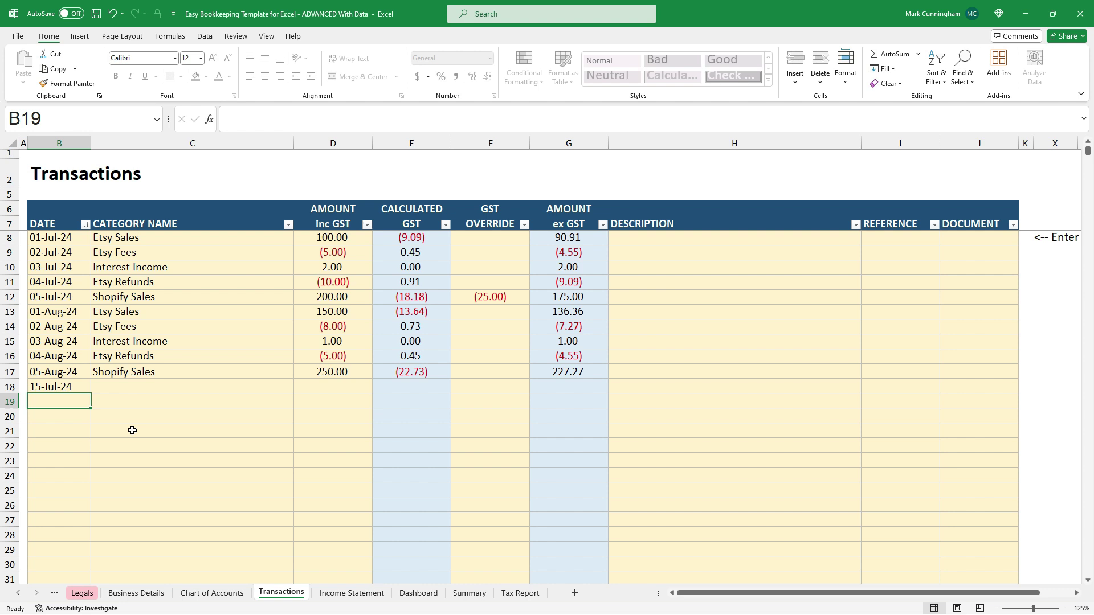
left_click(206, 392)
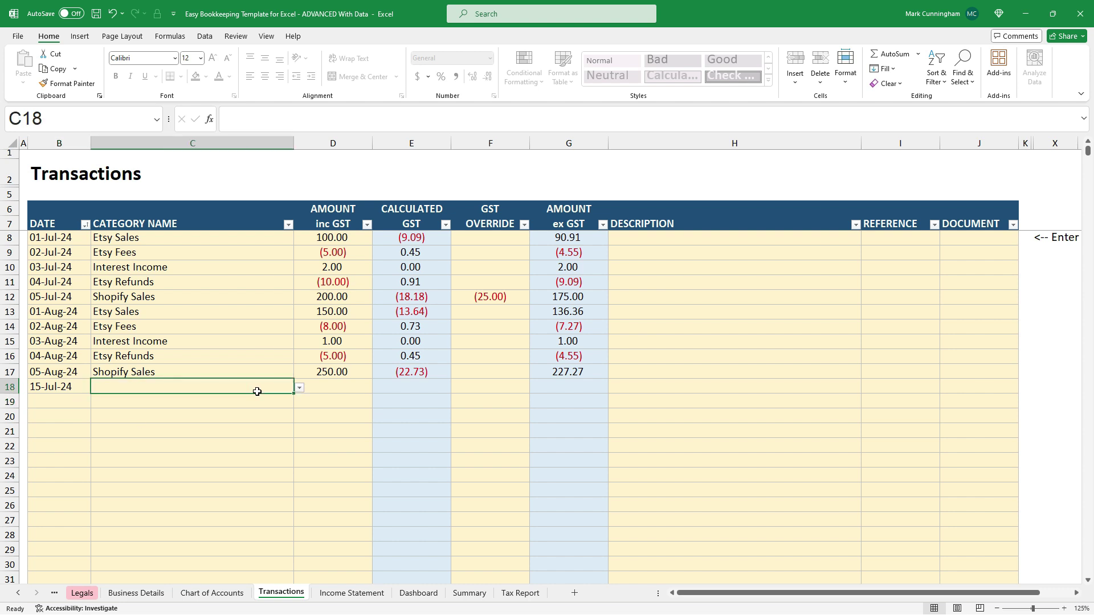
left_click(299, 388)
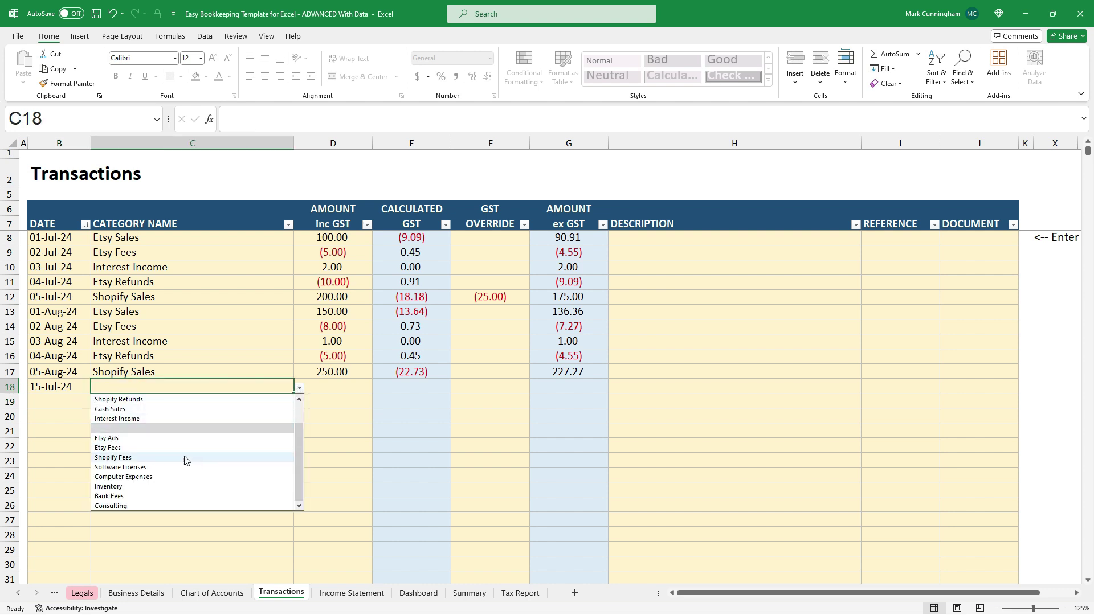
left_click(173, 504)
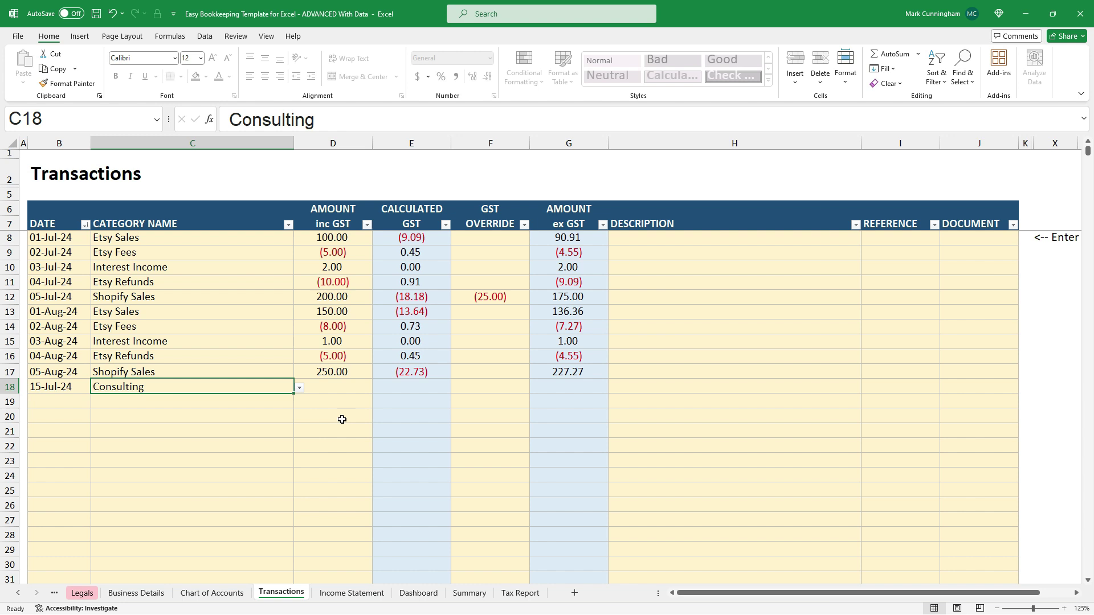
left_click(341, 390)
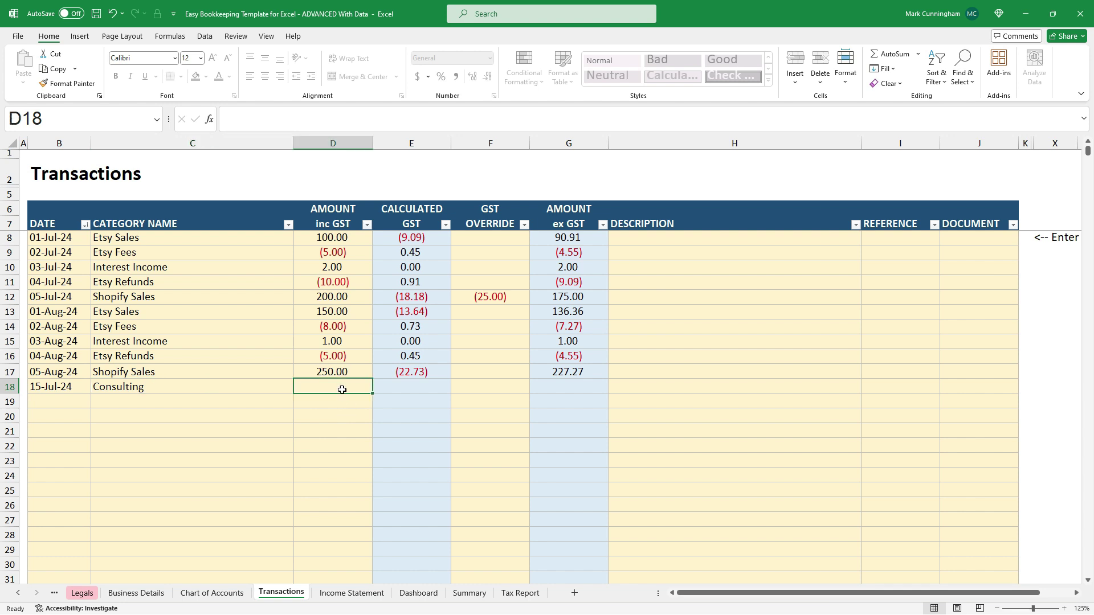
type("-200")
key("Return")
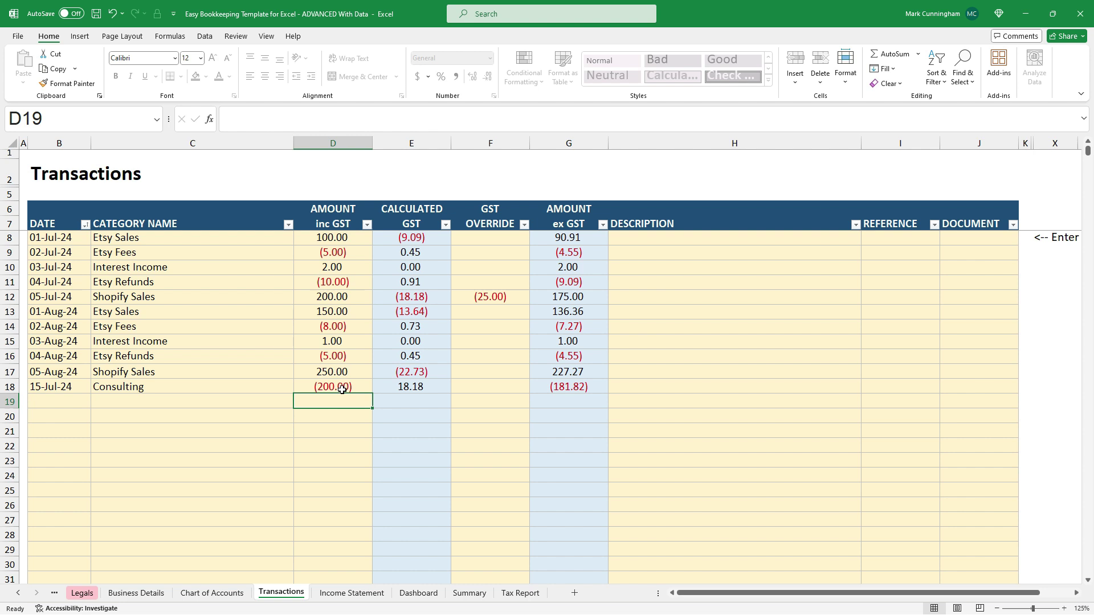
left_click(341, 412)
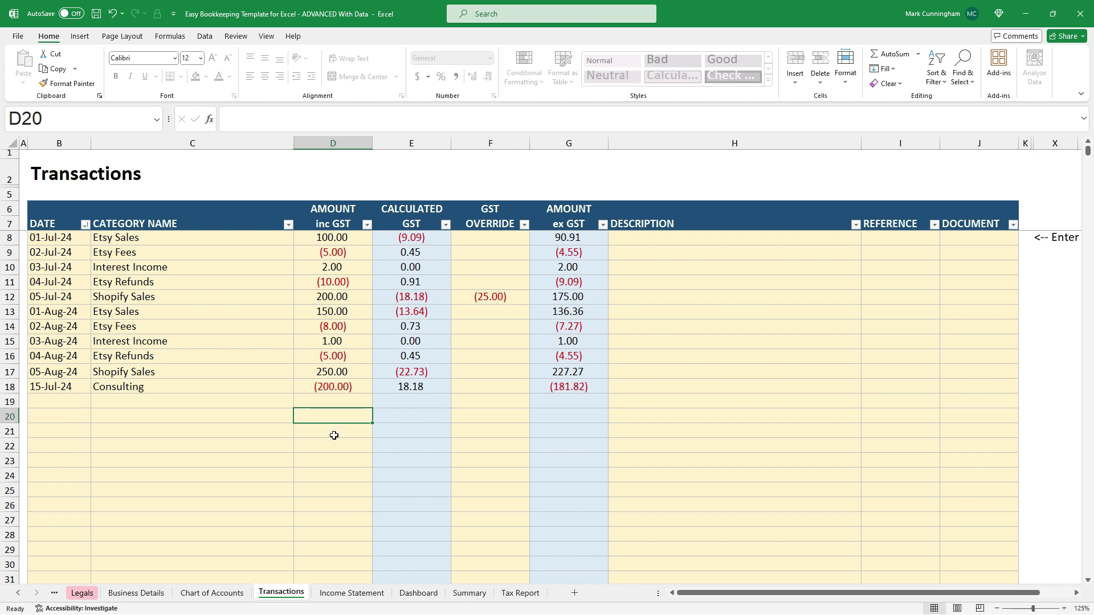
left_click(344, 594)
left_click_drag(1089, 198, 1088, 244)
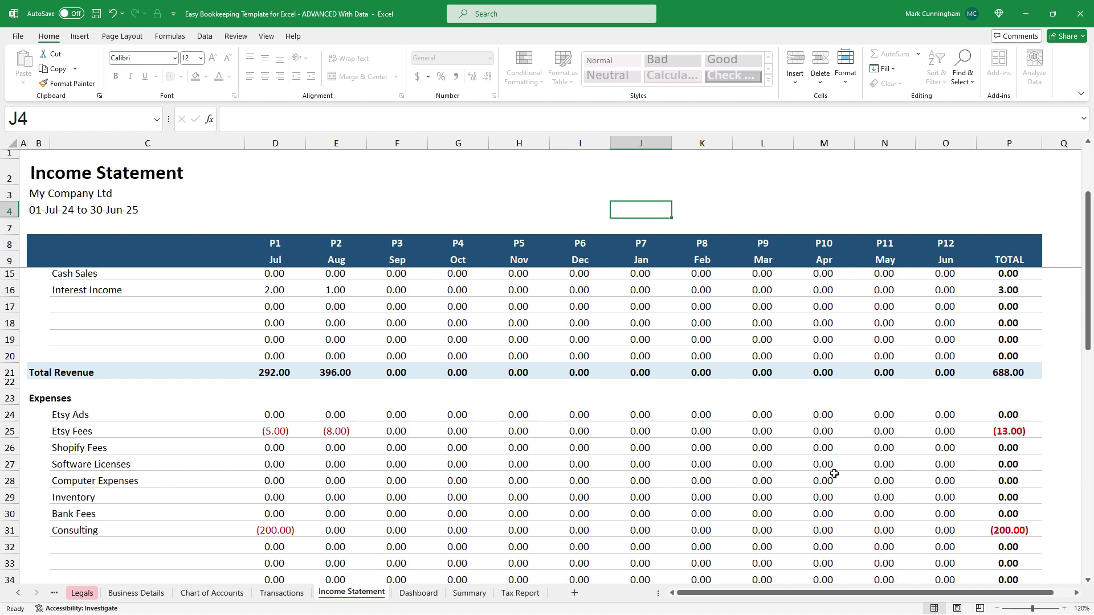
left_click_drag(1089, 267, 1087, 497)
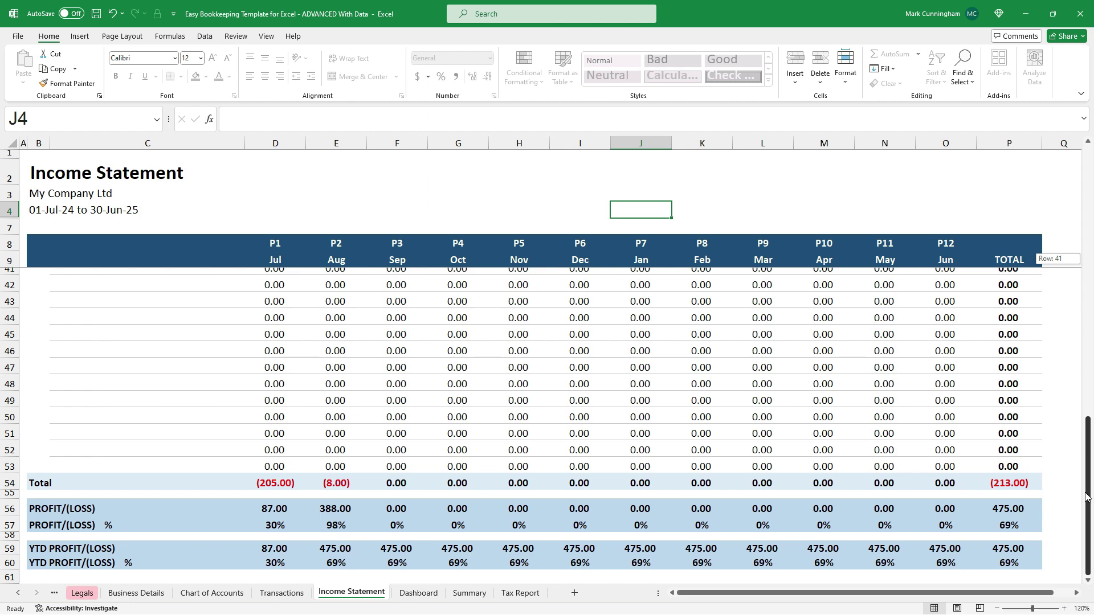
left_click_drag(1086, 498, 1087, 228)
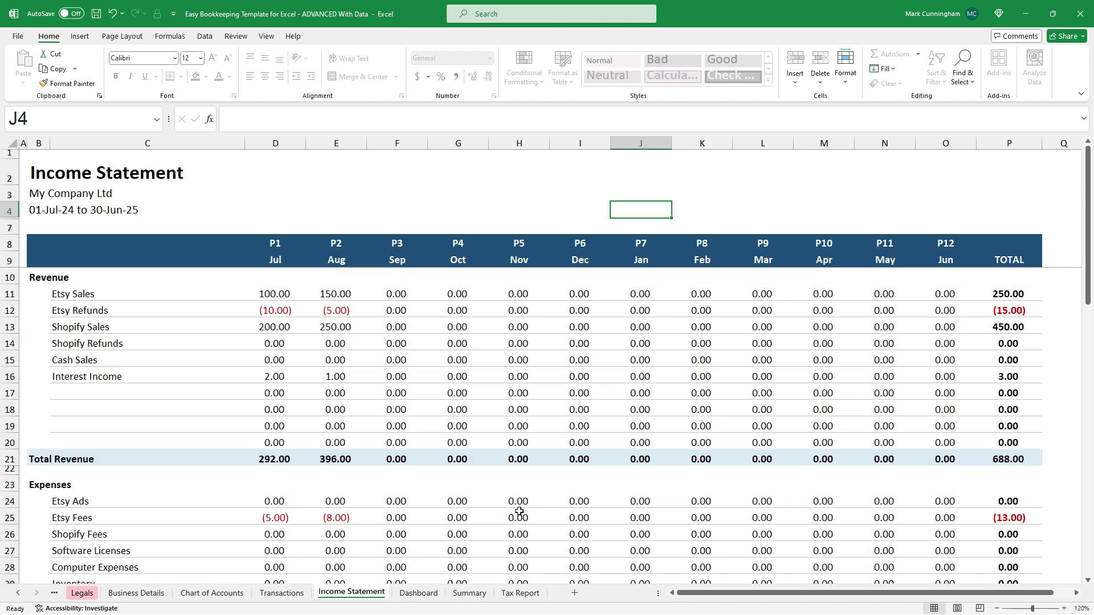
left_click(299, 593)
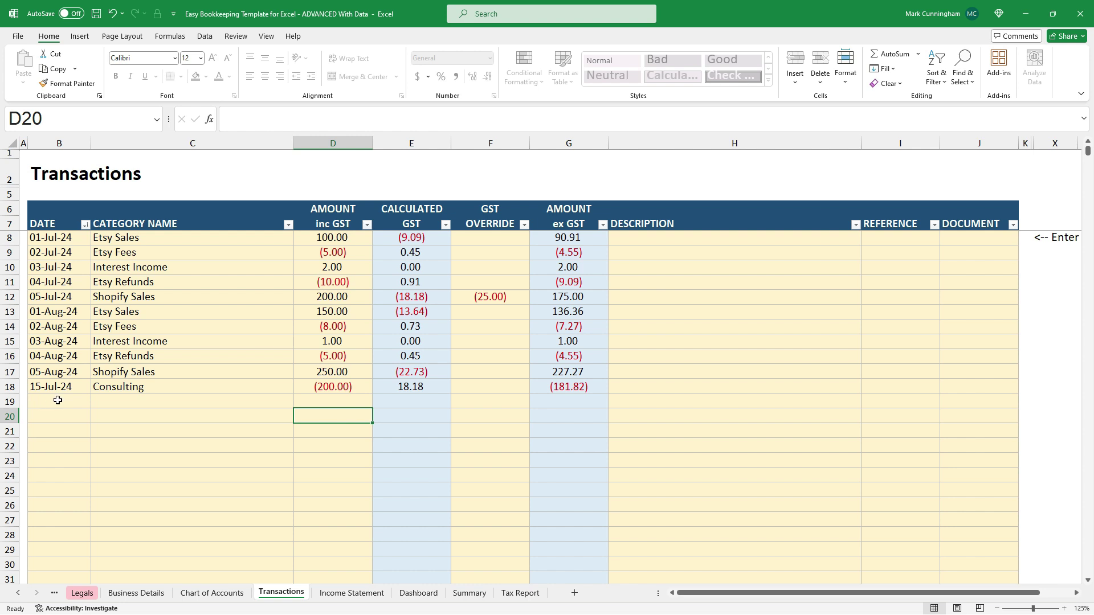
Sort the Transactions table on the DATE column from oldest to newest
left_click(85, 225)
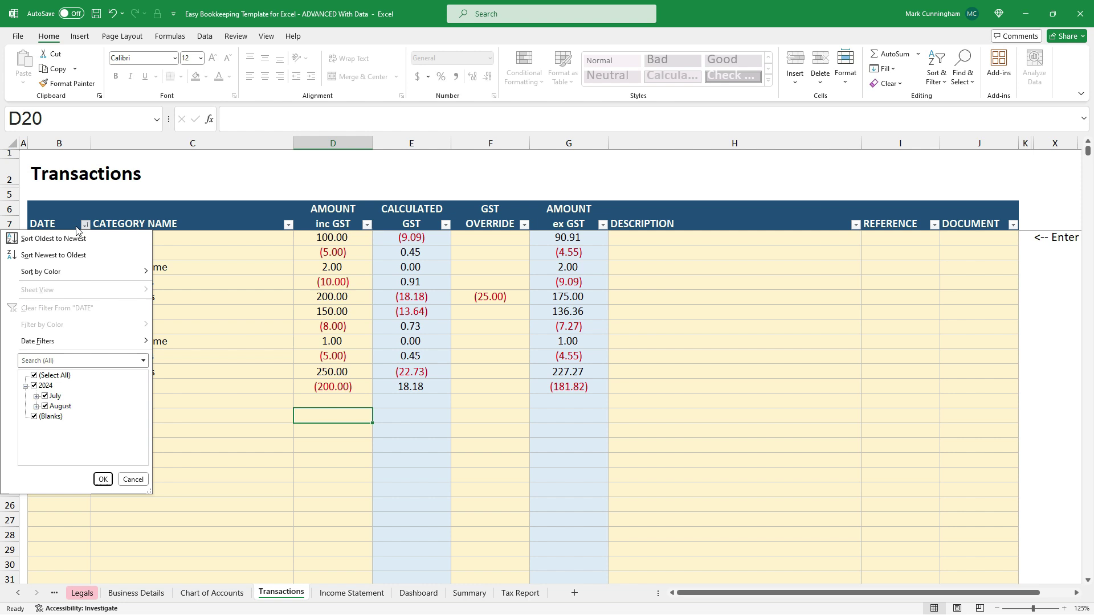
left_click(57, 239)
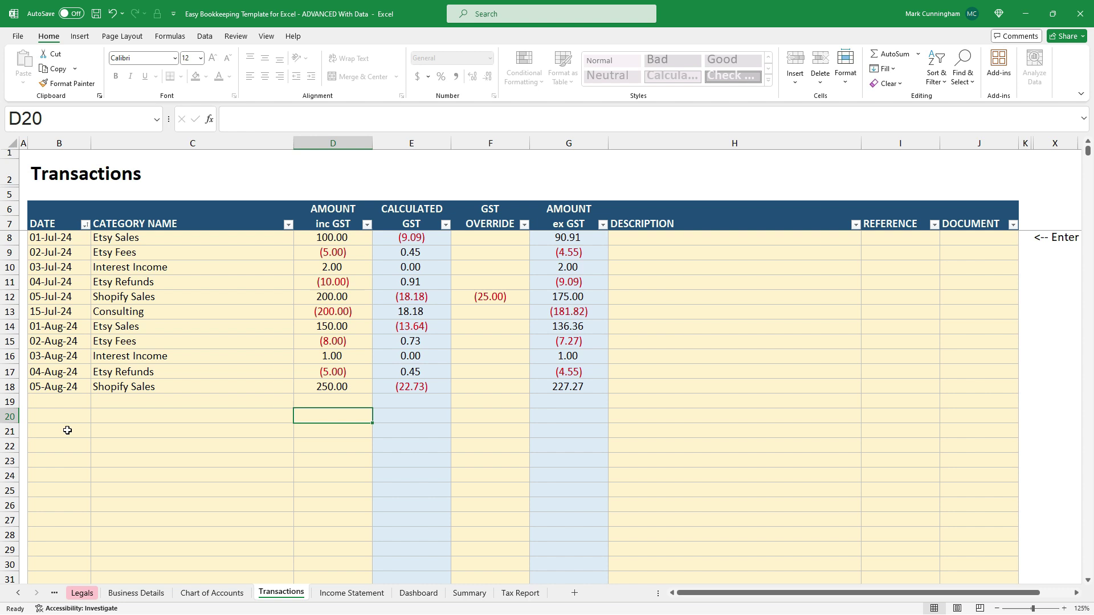
Fill row 21 with date 8-8-24, category Inventory and amount -100
left_click(67, 430)
type("8-8-24")
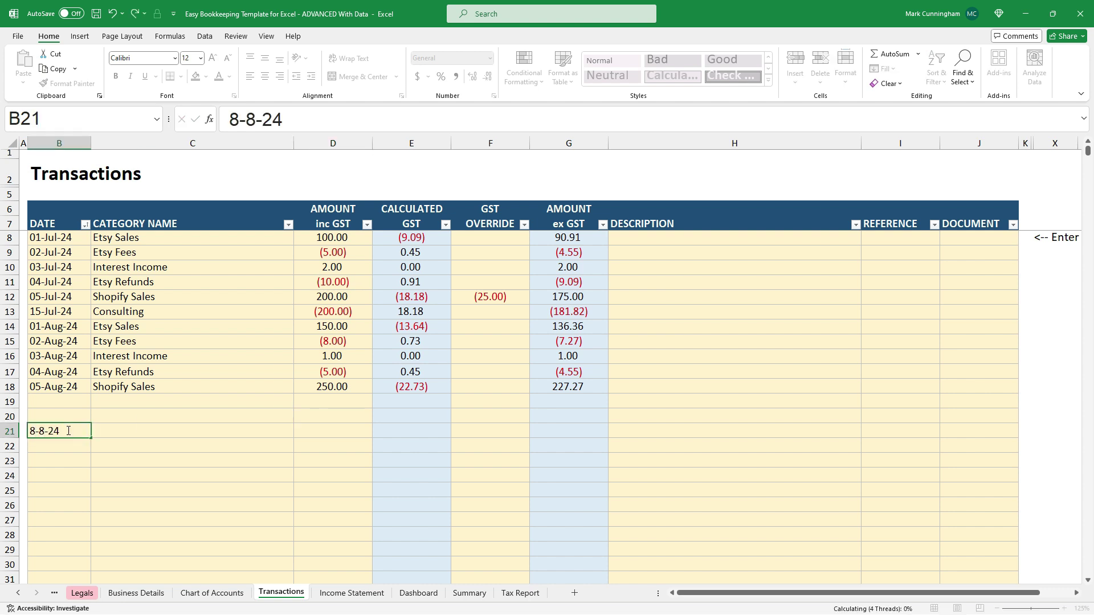
key("Return")
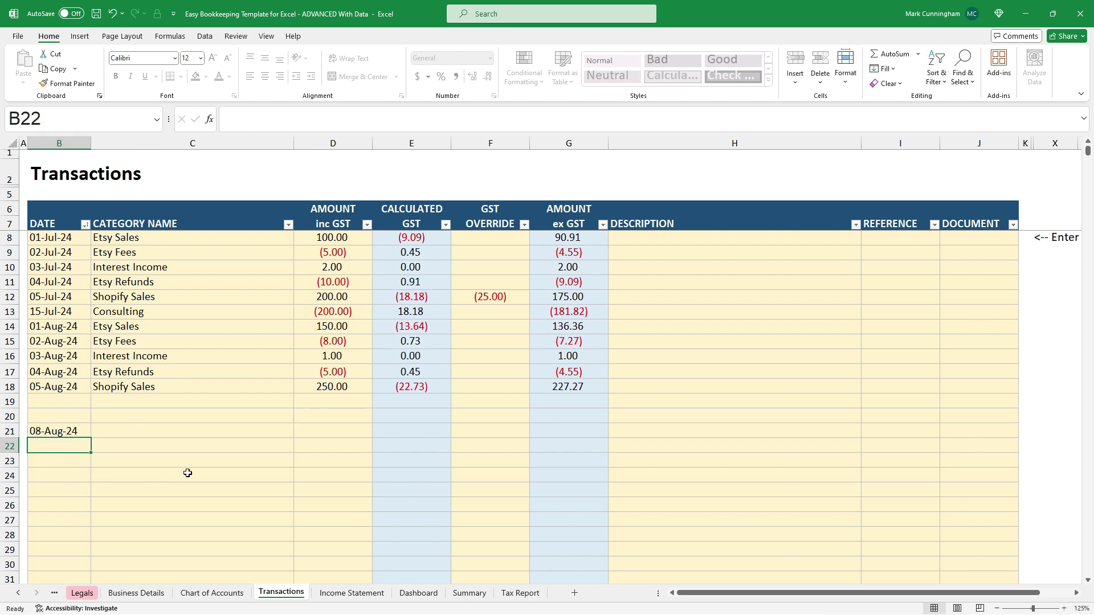
left_click(272, 433)
left_click(299, 432)
scroll(299, 476, "down", 1)
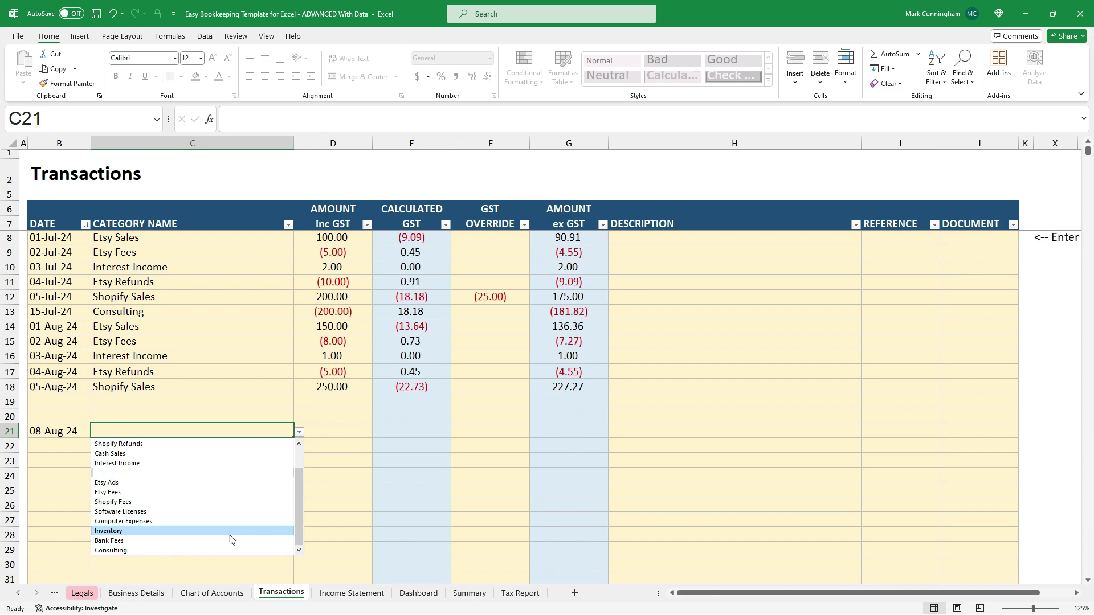
left_click(234, 536)
left_click(325, 430)
type("-100")
key("Return")
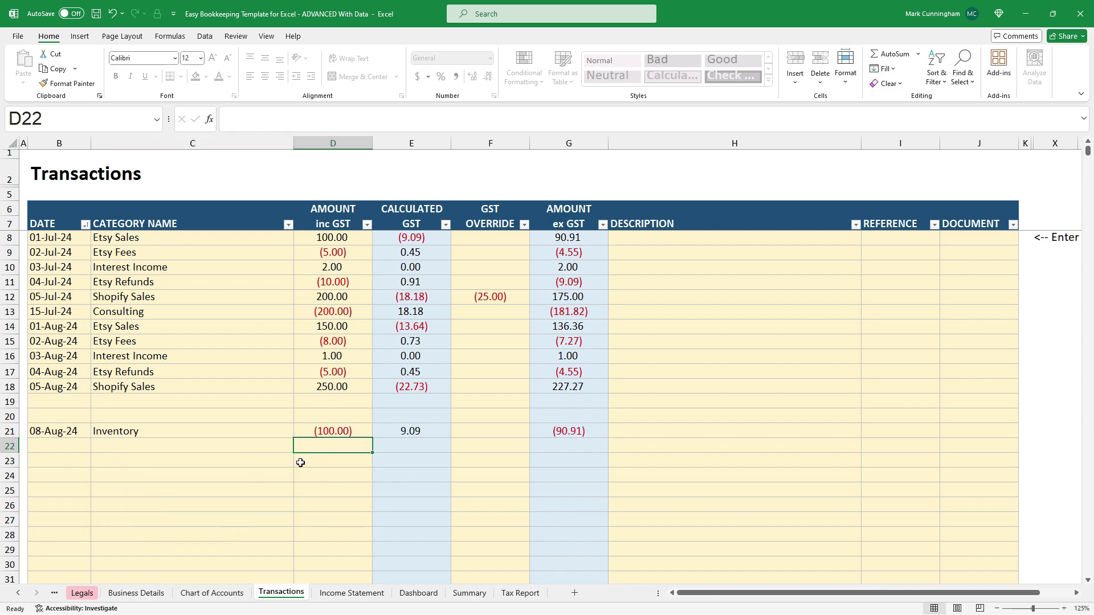
Review the Income Statement sheet, then return to Transactions
left_click(358, 593)
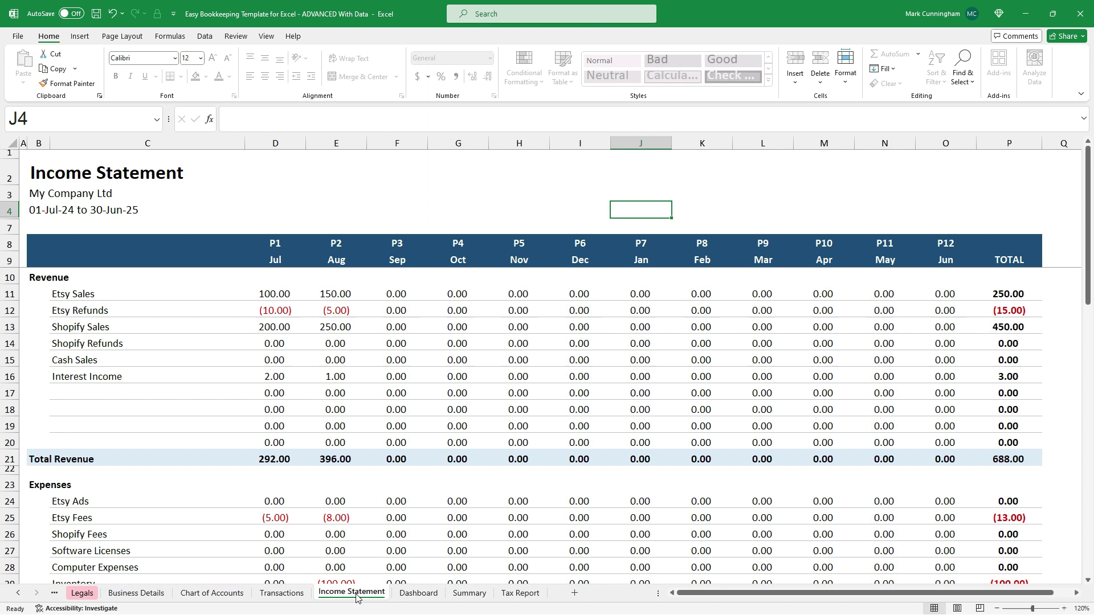
mouse_move(1089, 212)
left_mouse_down()
mouse_move(1090, 254)
mouse_move(1090, 212)
left_mouse_up()
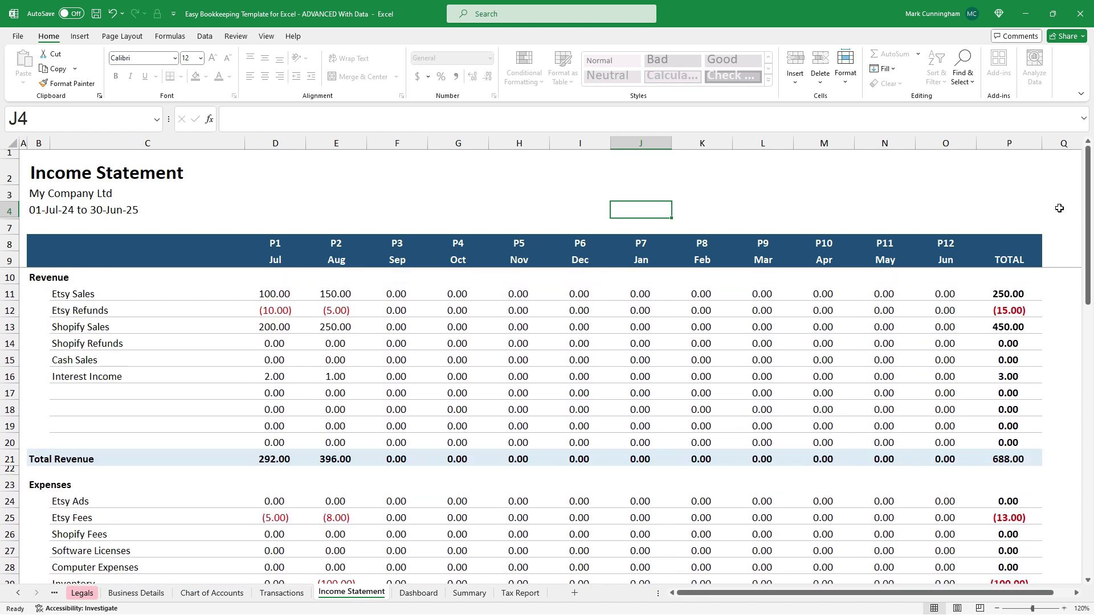
left_click(281, 593)
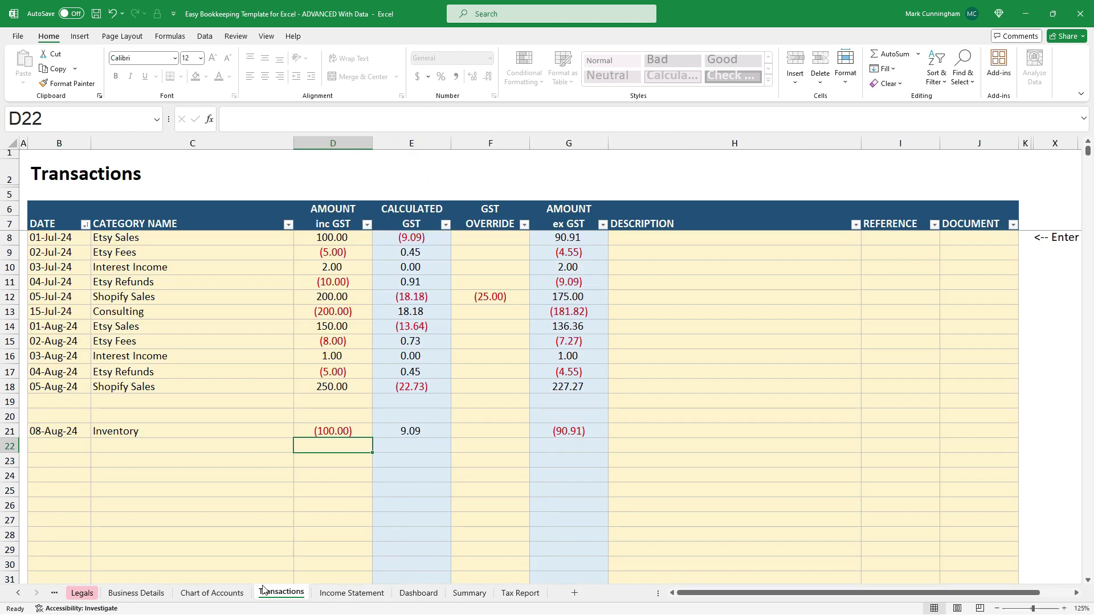
left_click(85, 223)
left_click(83, 240)
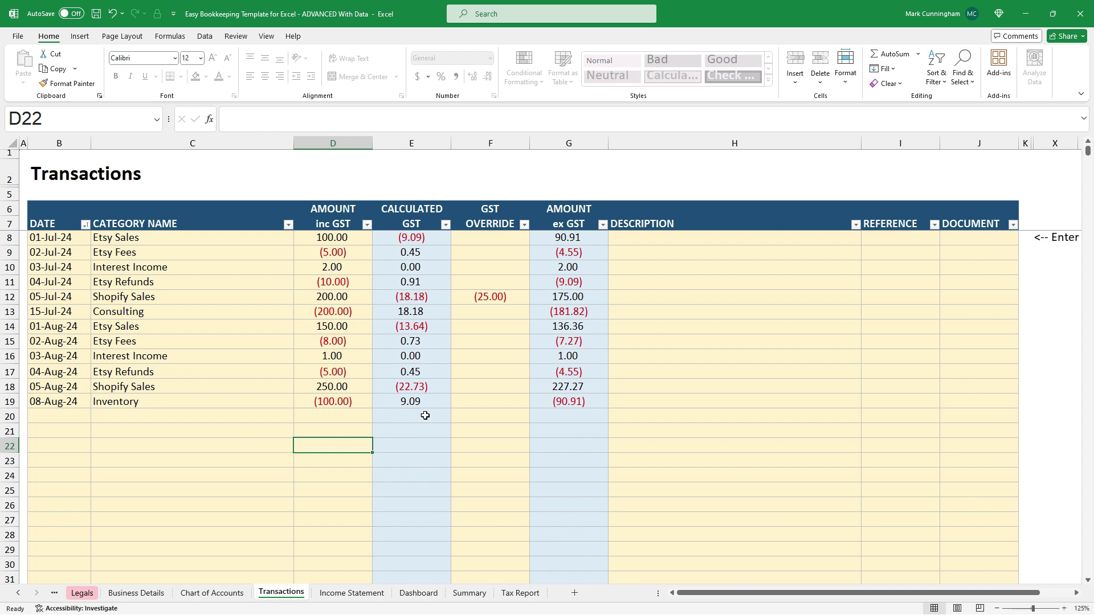
left_click(491, 399)
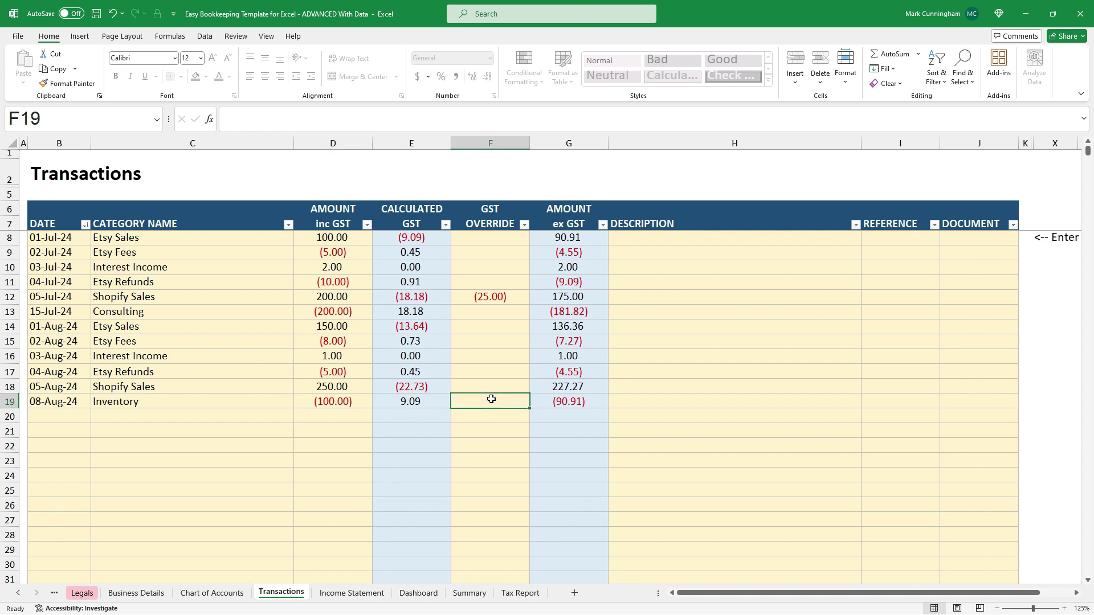
Enter 8 as the GST override in F19 for the Inventory row
type("8")
key("Return")
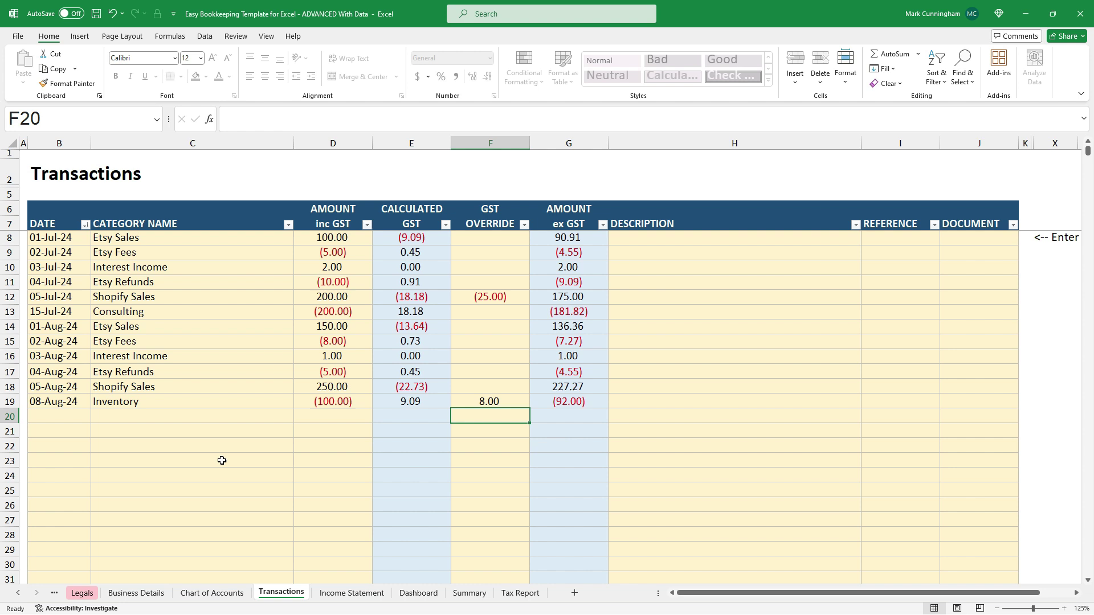
left_click(144, 598)
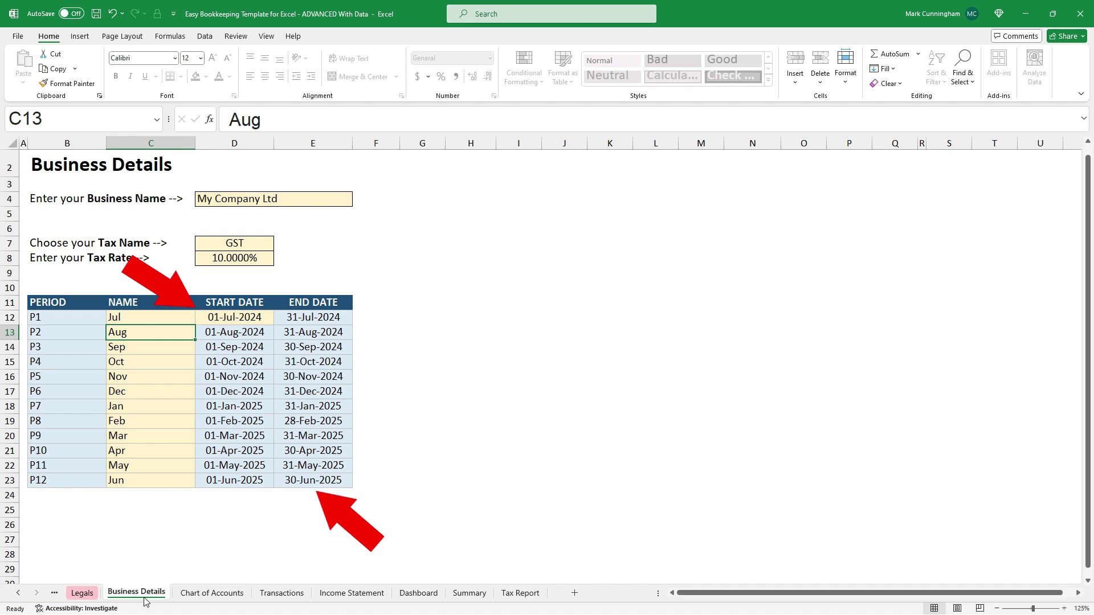
left_click(286, 595)
left_click(76, 445)
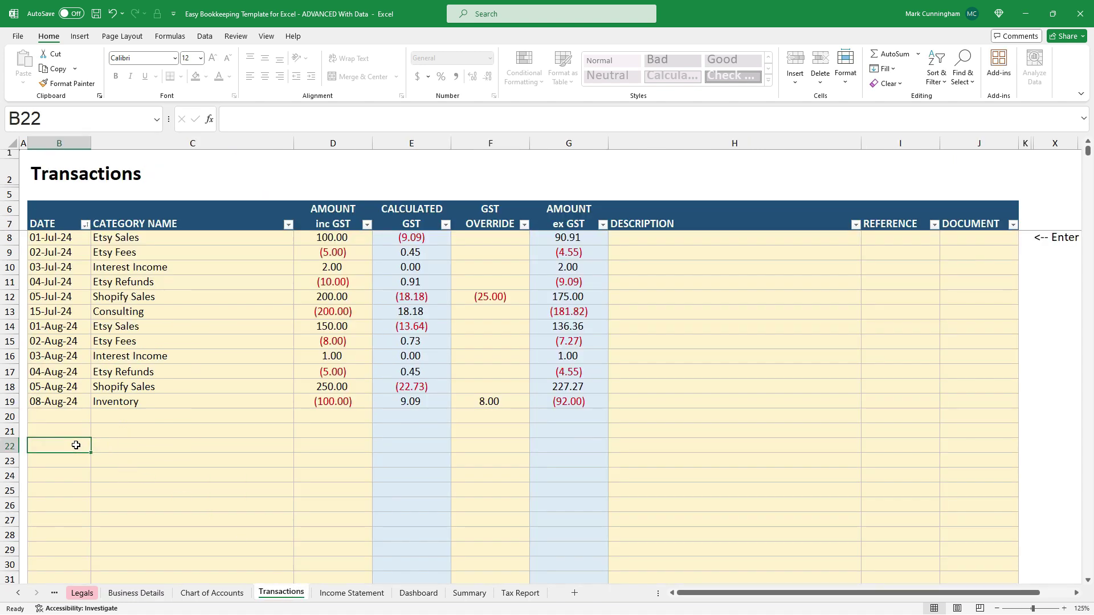
type("1-6-24")
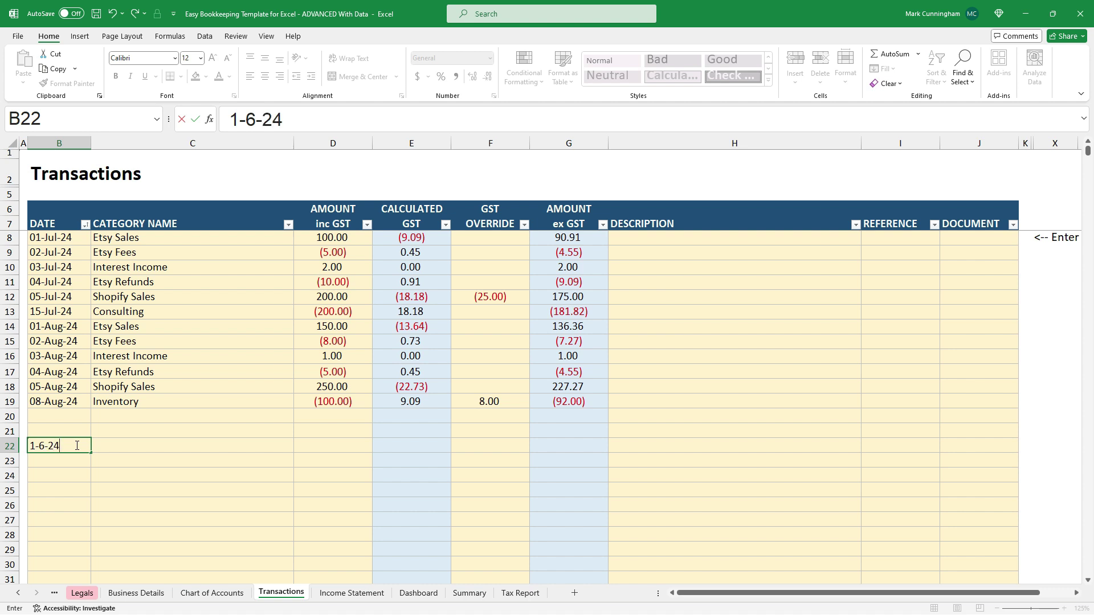
key("Return")
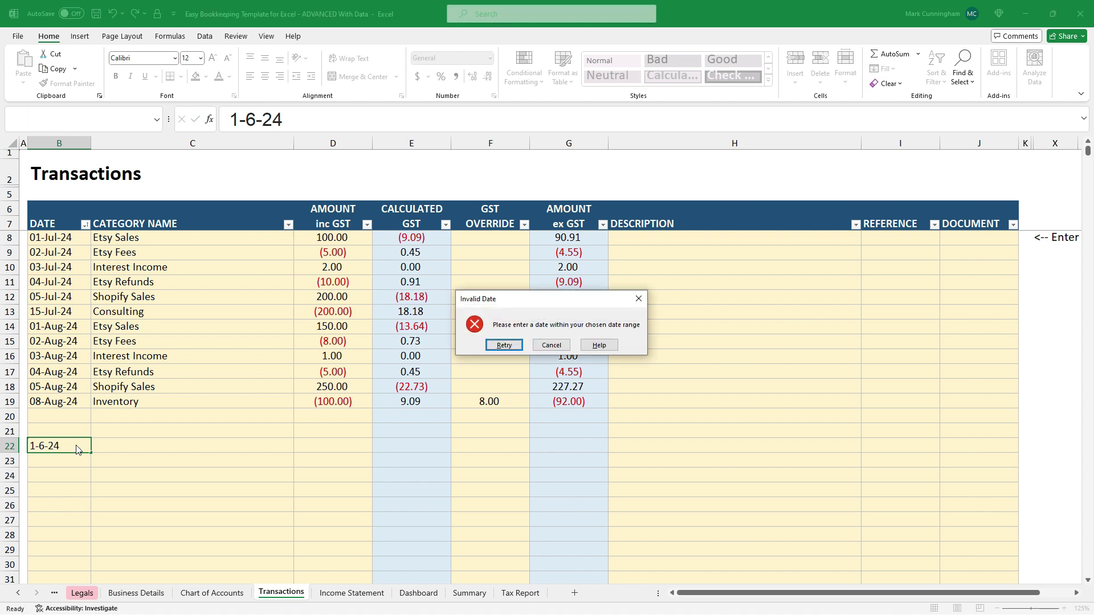
left_click(550, 345)
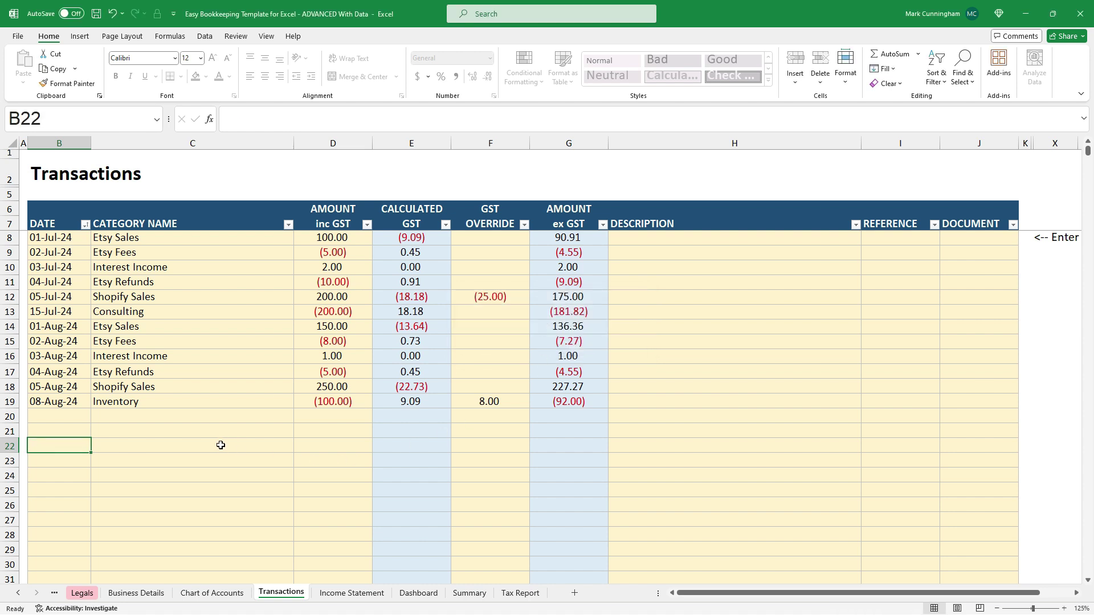
Enter an amount of 50 in row 21, leaving its date and category blank
left_click(318, 429)
type("50")
key("Return")
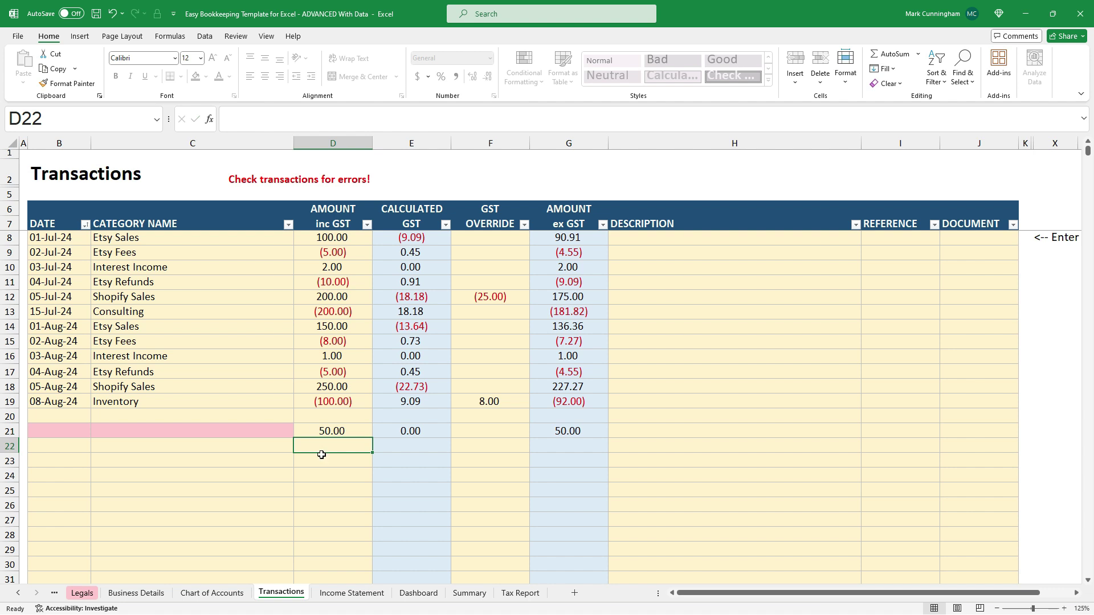
Check the Income Statement, then go back to row 21's date cell on Transactions
left_click(345, 595)
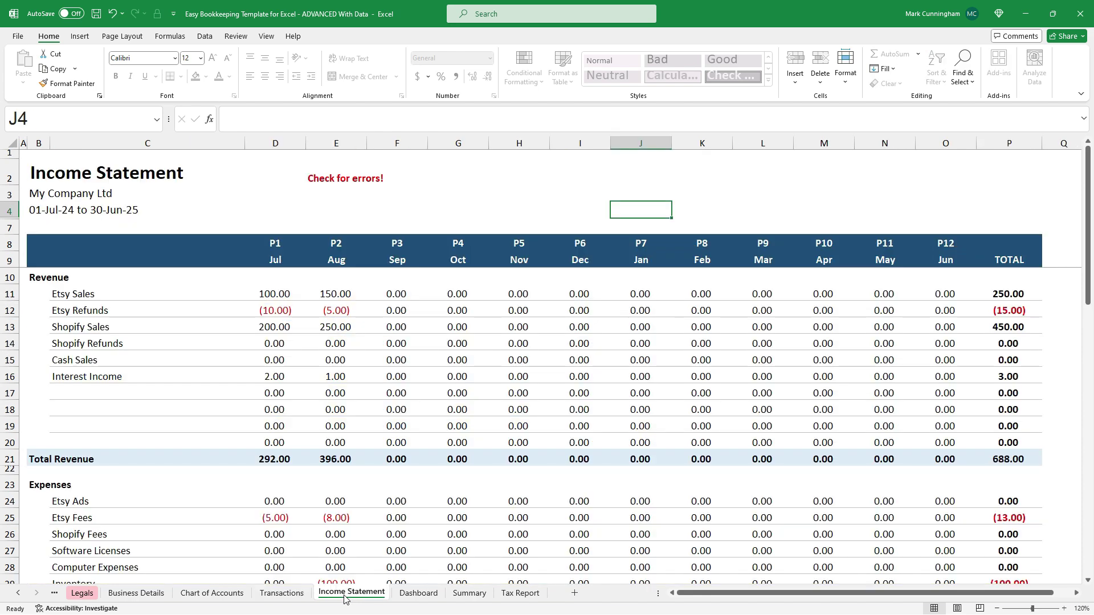
left_click(295, 597)
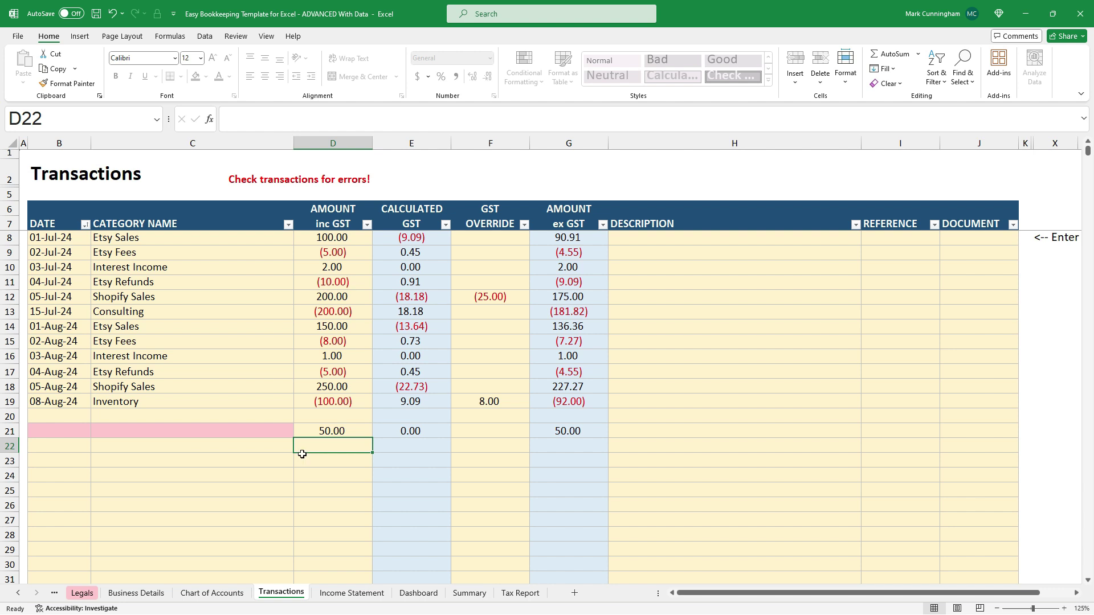
left_click(77, 427)
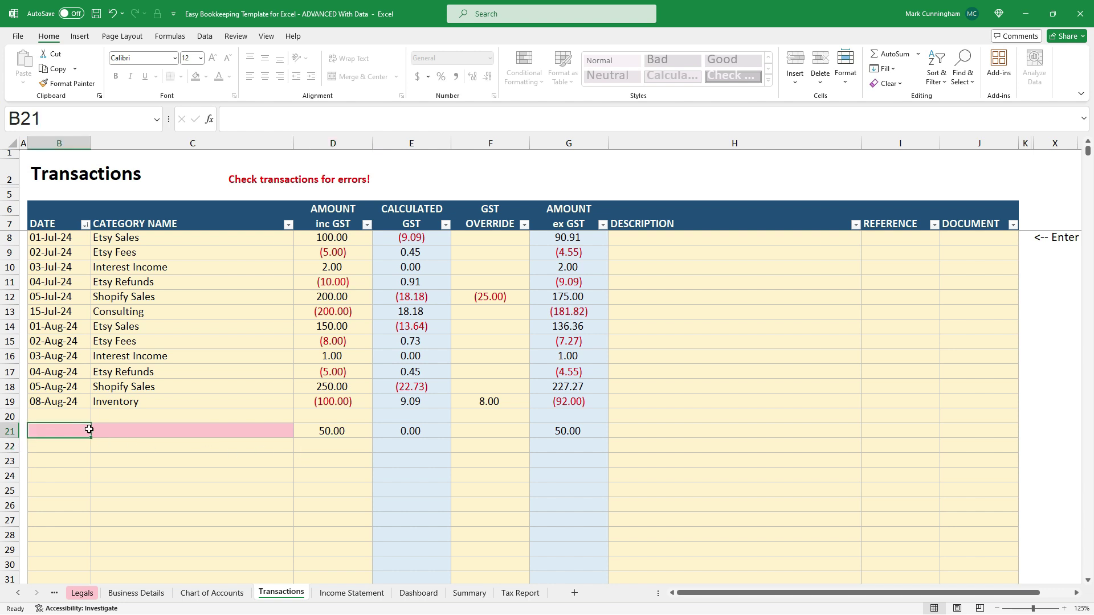
Complete row 21 with date 9-8-24 and category Shopify Sales
type("9-8-24")
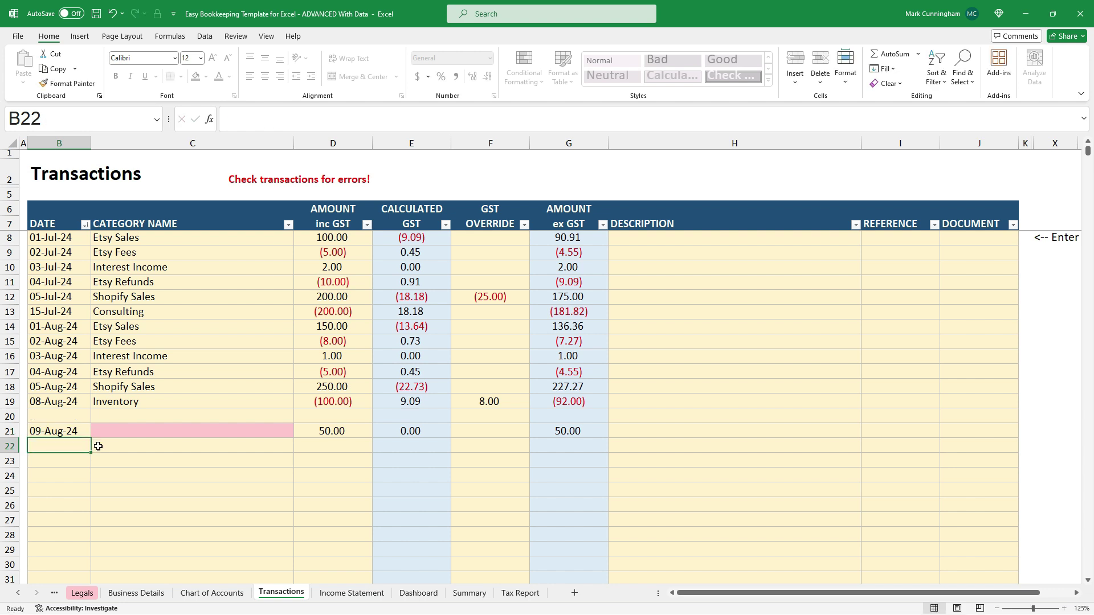
left_click(227, 432)
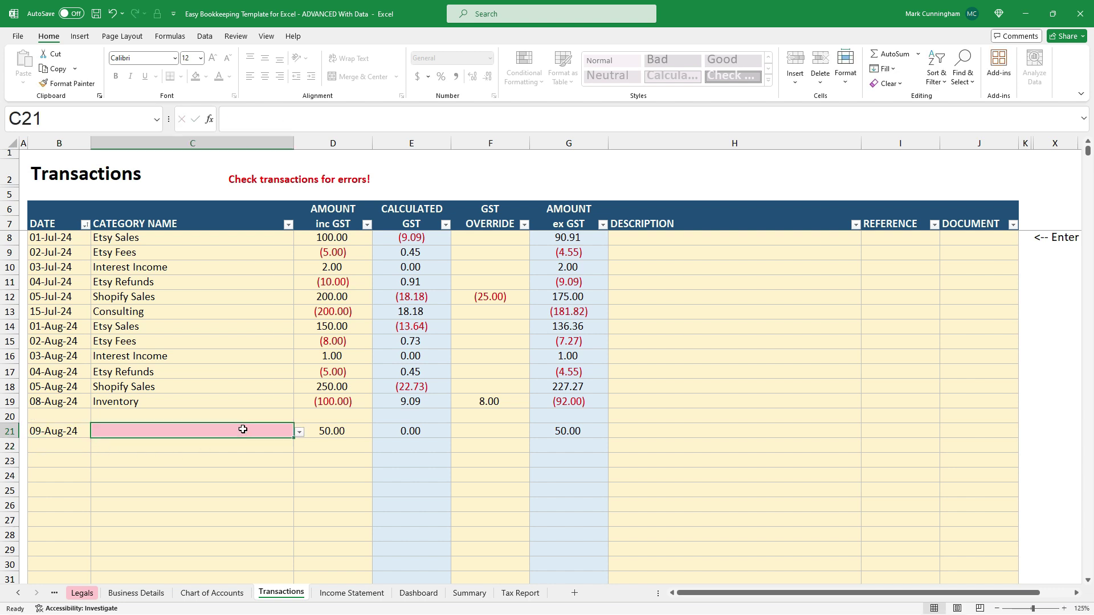
left_click(299, 432)
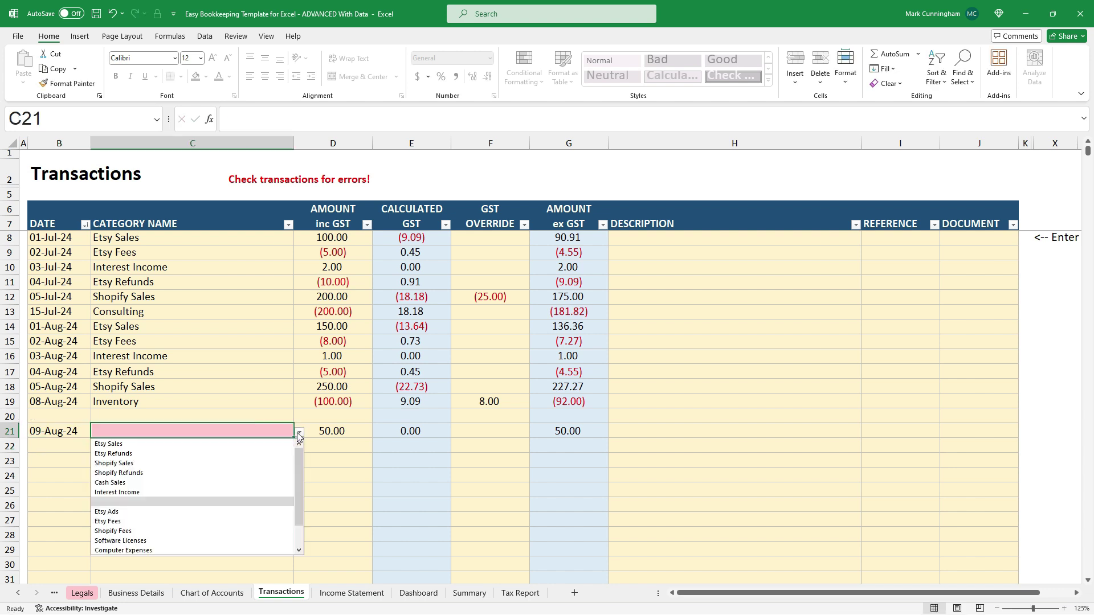
left_click(187, 470)
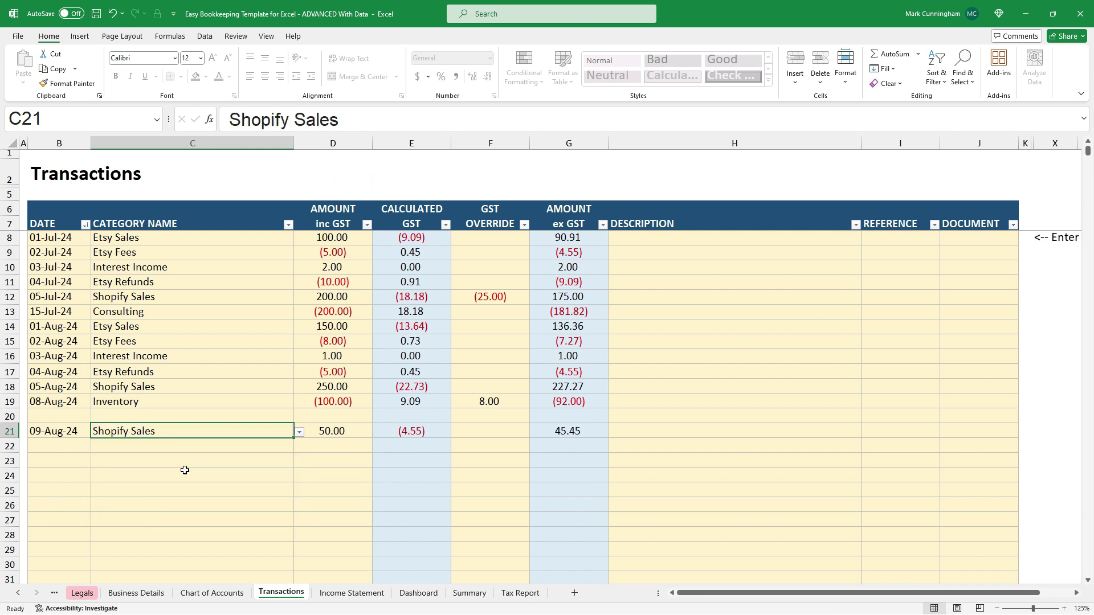
left_click(239, 487)
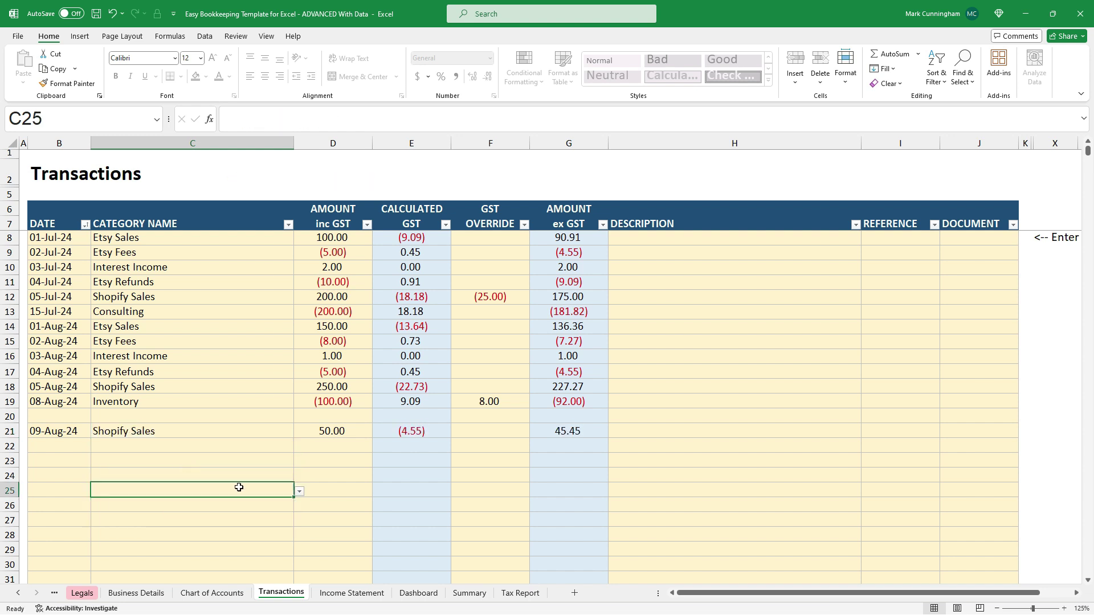
View the Income Statement showing August Shopify Sales 300.00 and Total Revenue 738.00
left_click(345, 597)
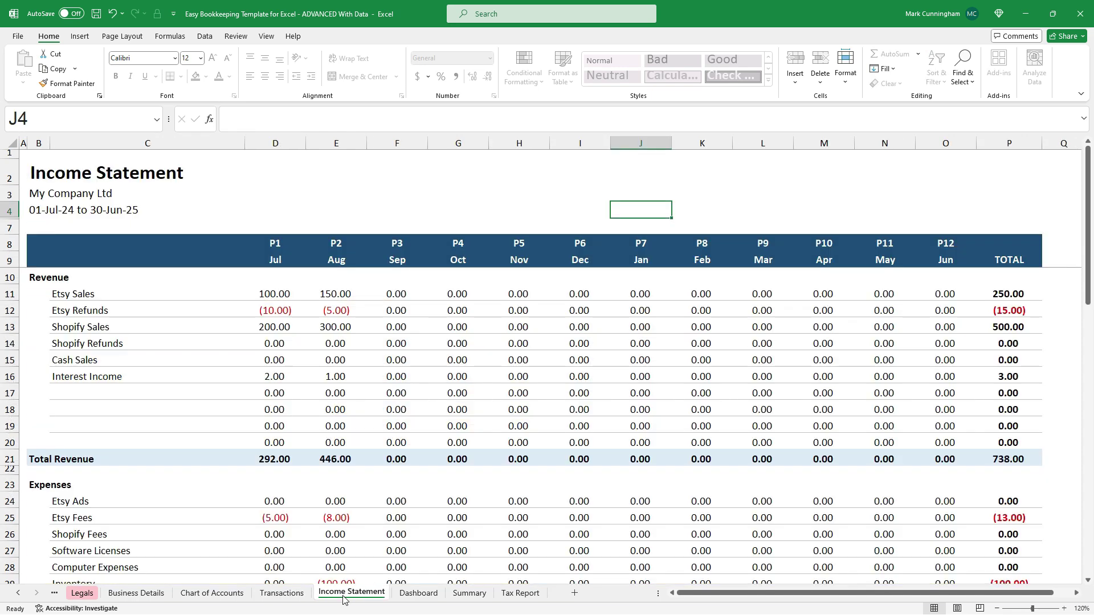
left_click(277, 595)
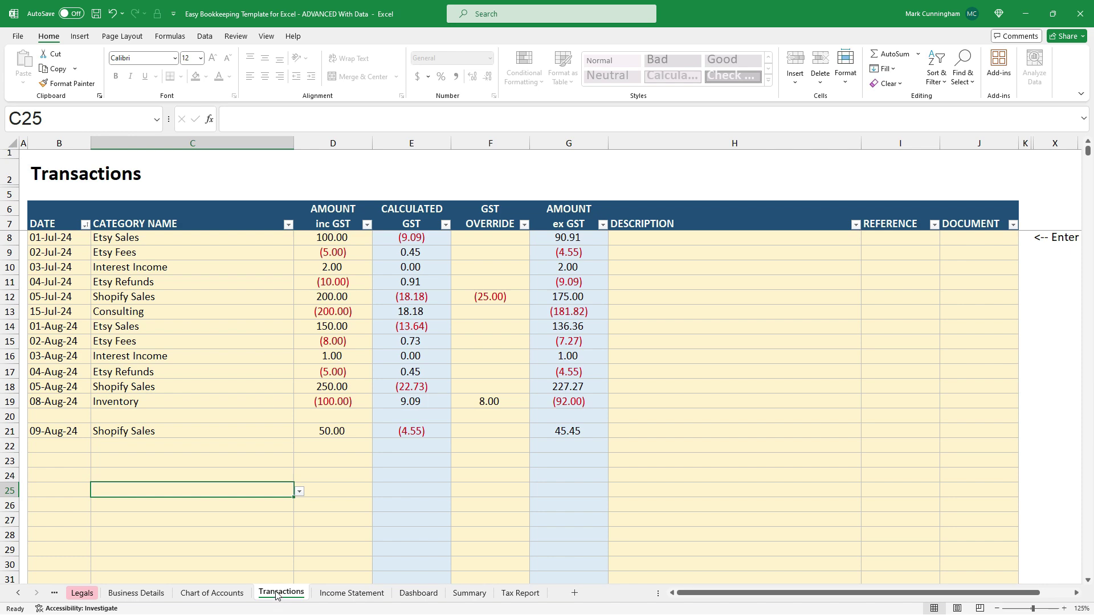
left_click(341, 595)
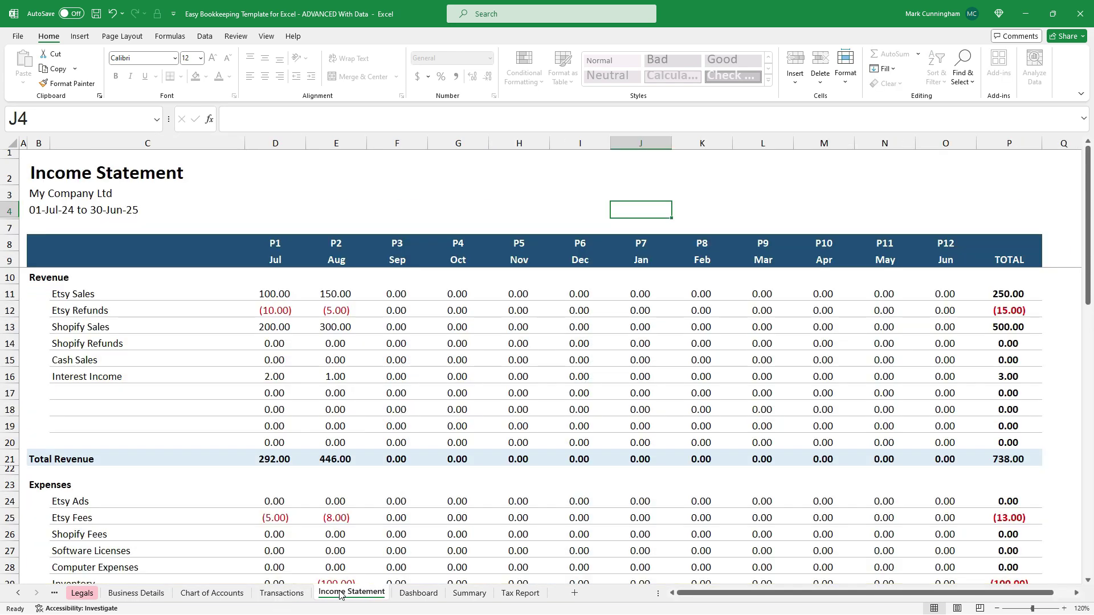
Go through the Dashboard and Summary sheets, ending on the Tax Report sheet
left_click(418, 594)
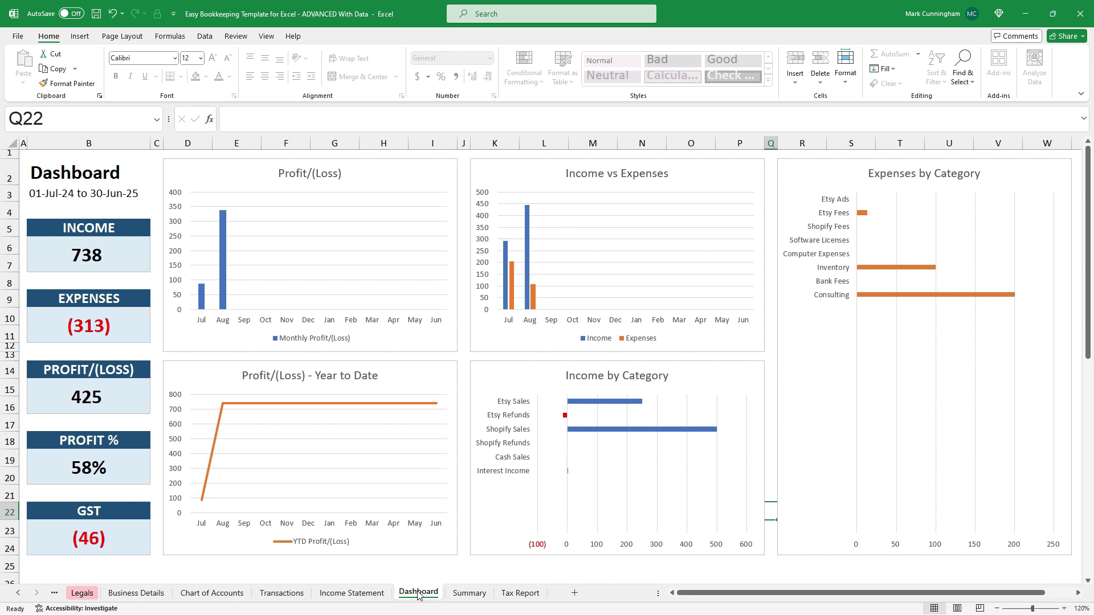
left_click(462, 595)
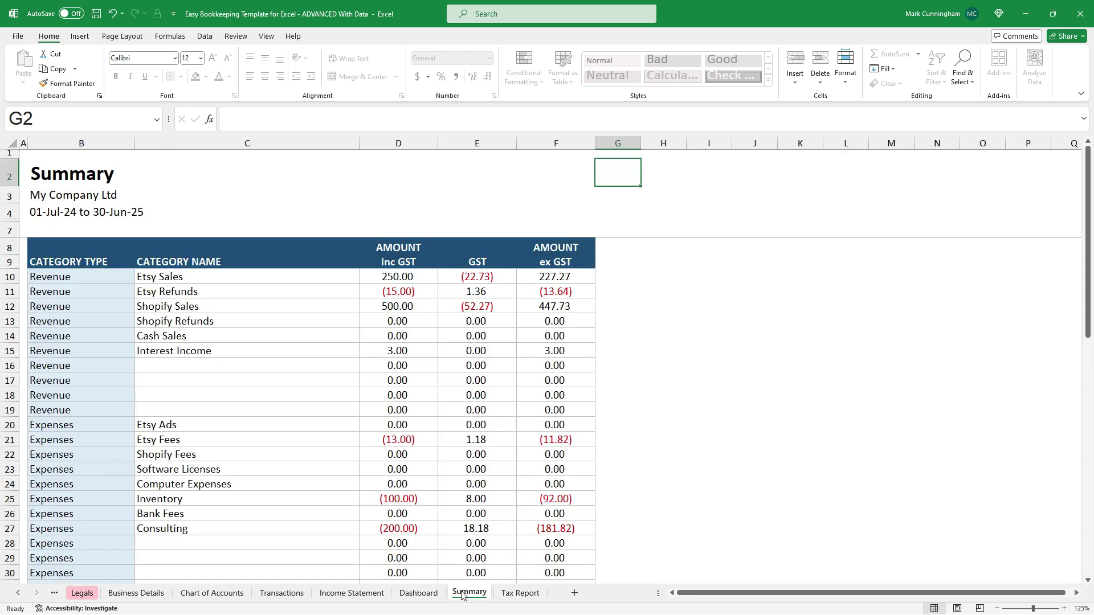
left_click(512, 594)
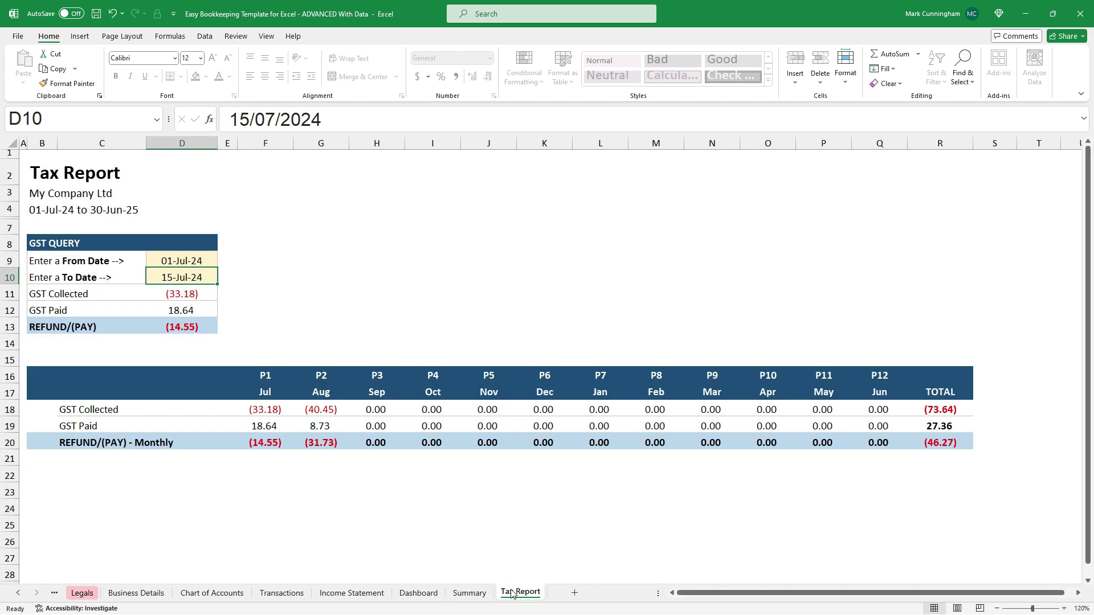